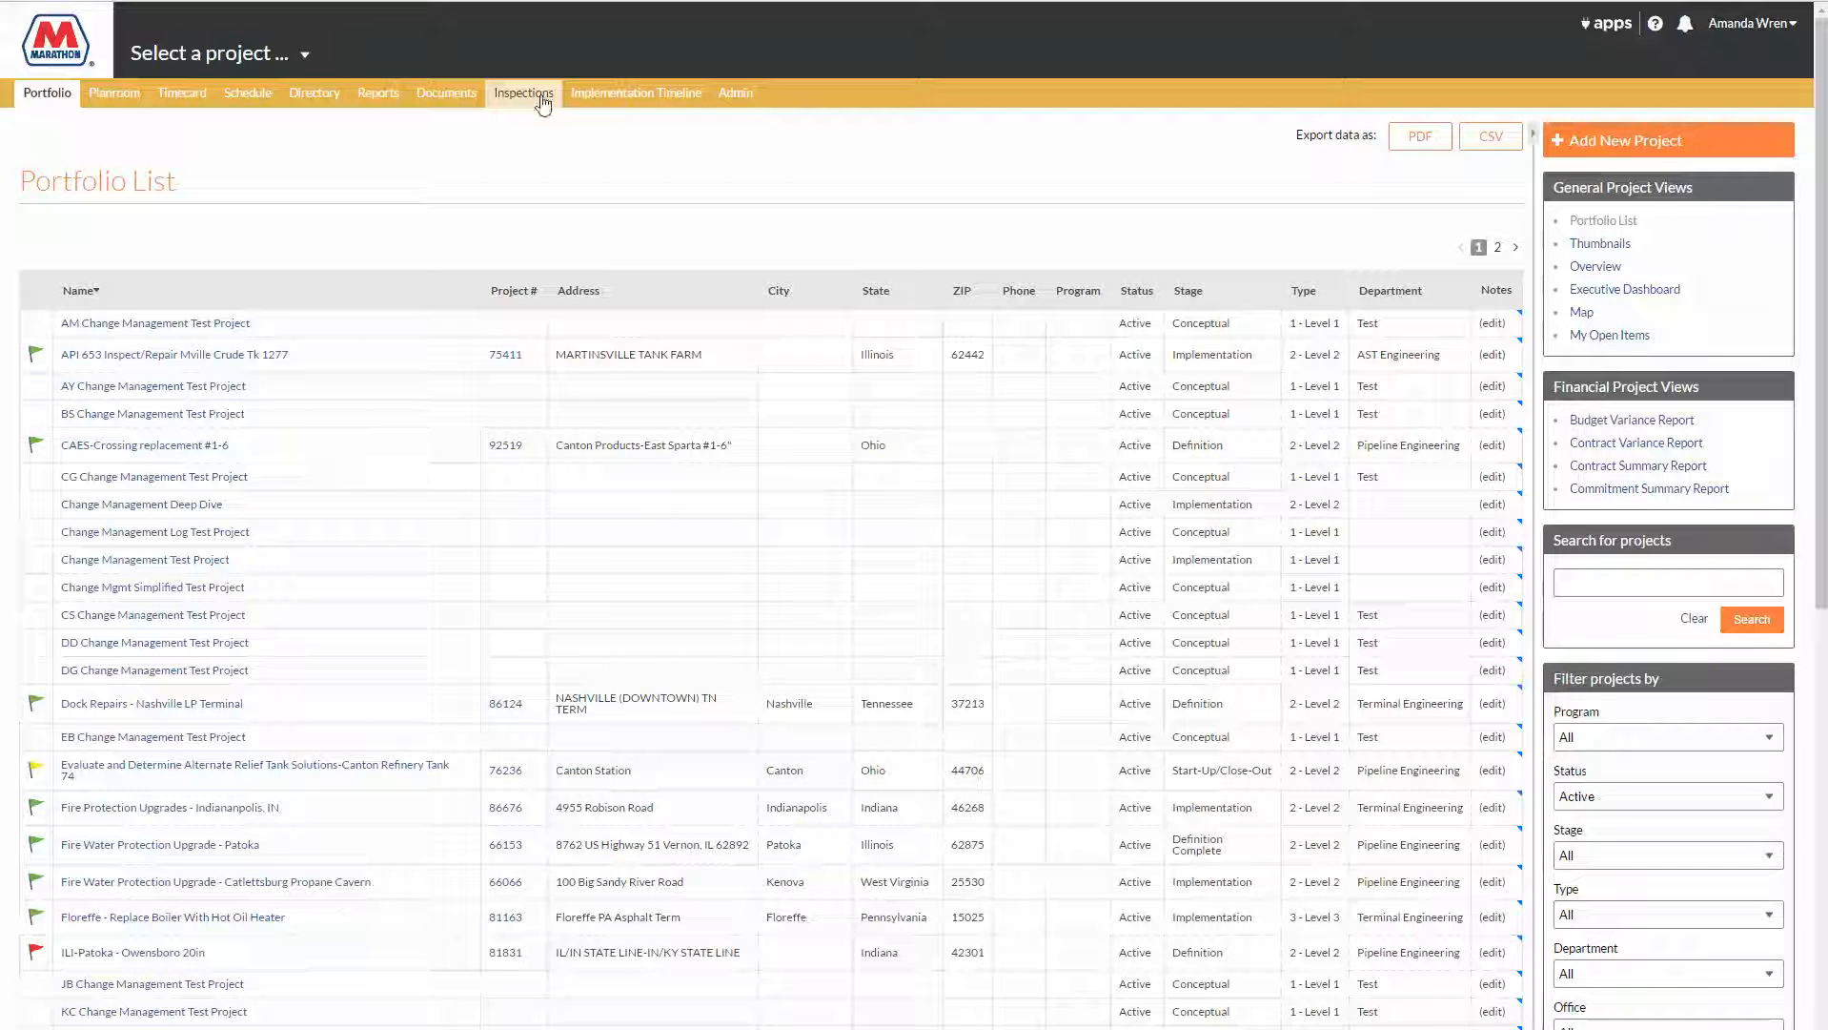
Step: Start a new company-level inspection template and name it "Concrete Inspection"
{"action": "left_click", "coordinate": [539, 97]}
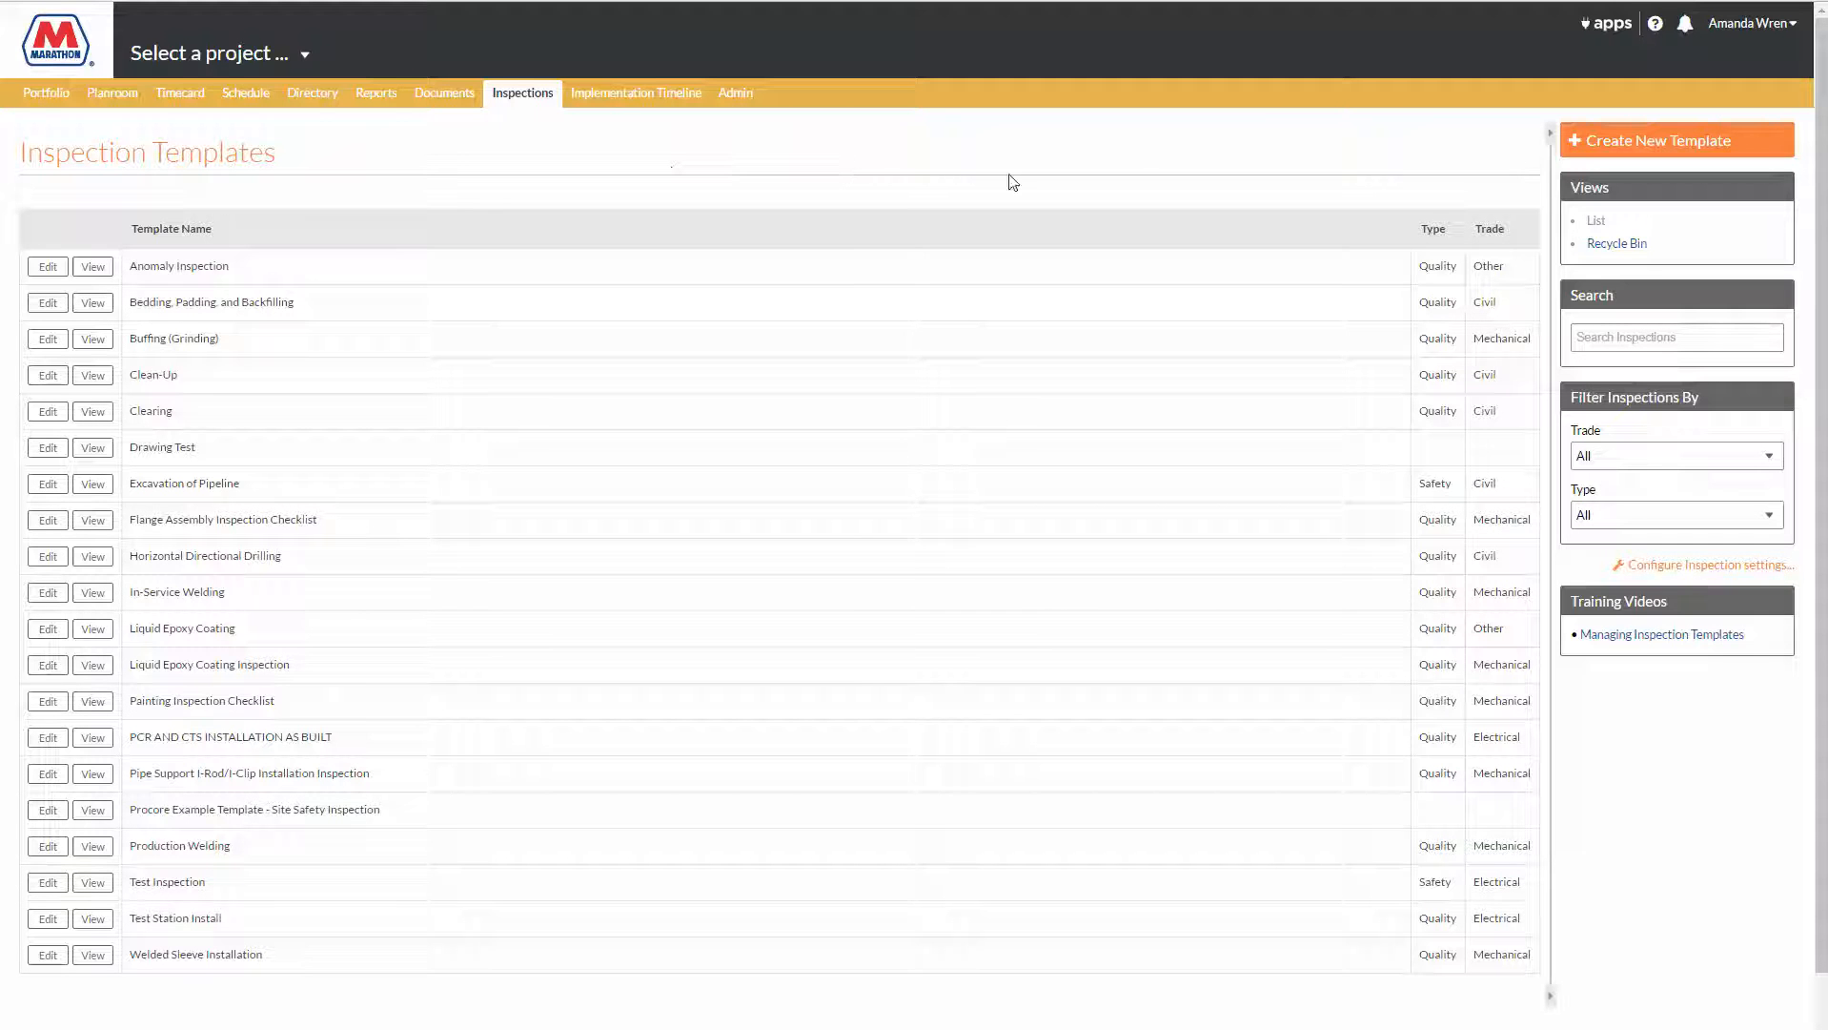
{"action": "left_click", "coordinate": [1607, 145]}
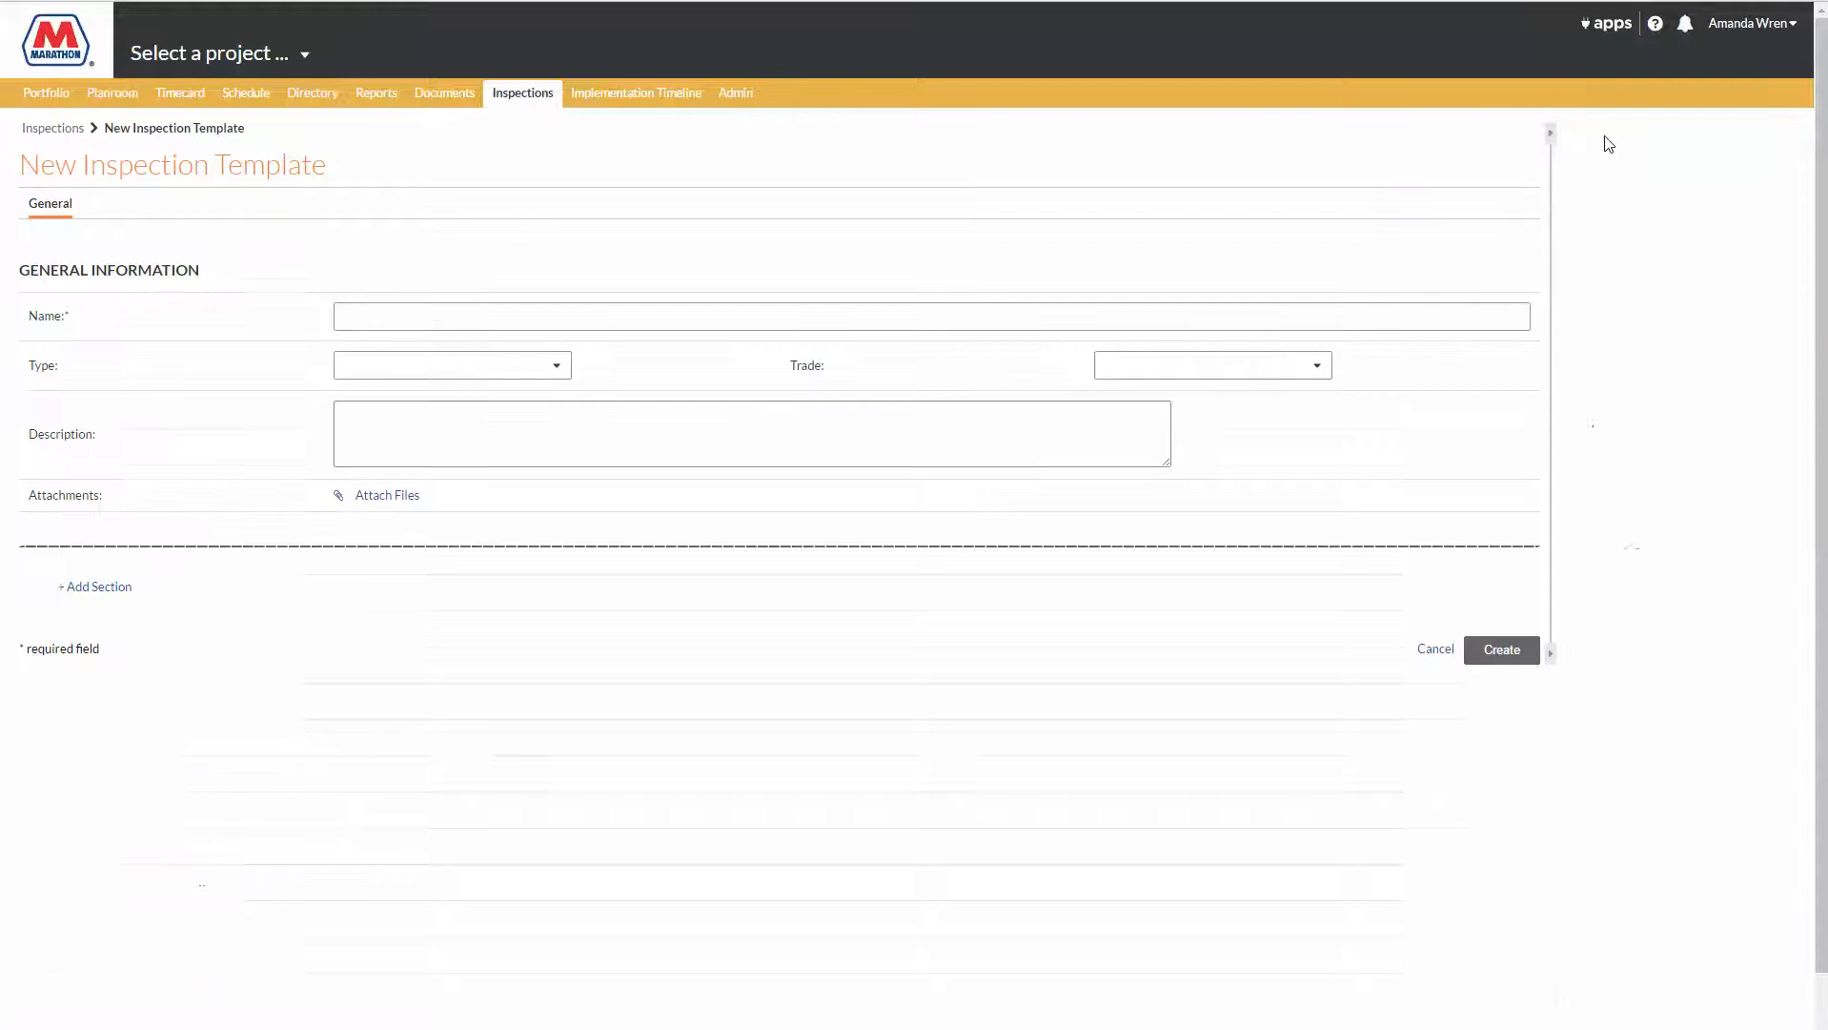
{"action": "left_click", "coordinate": [466, 316]}
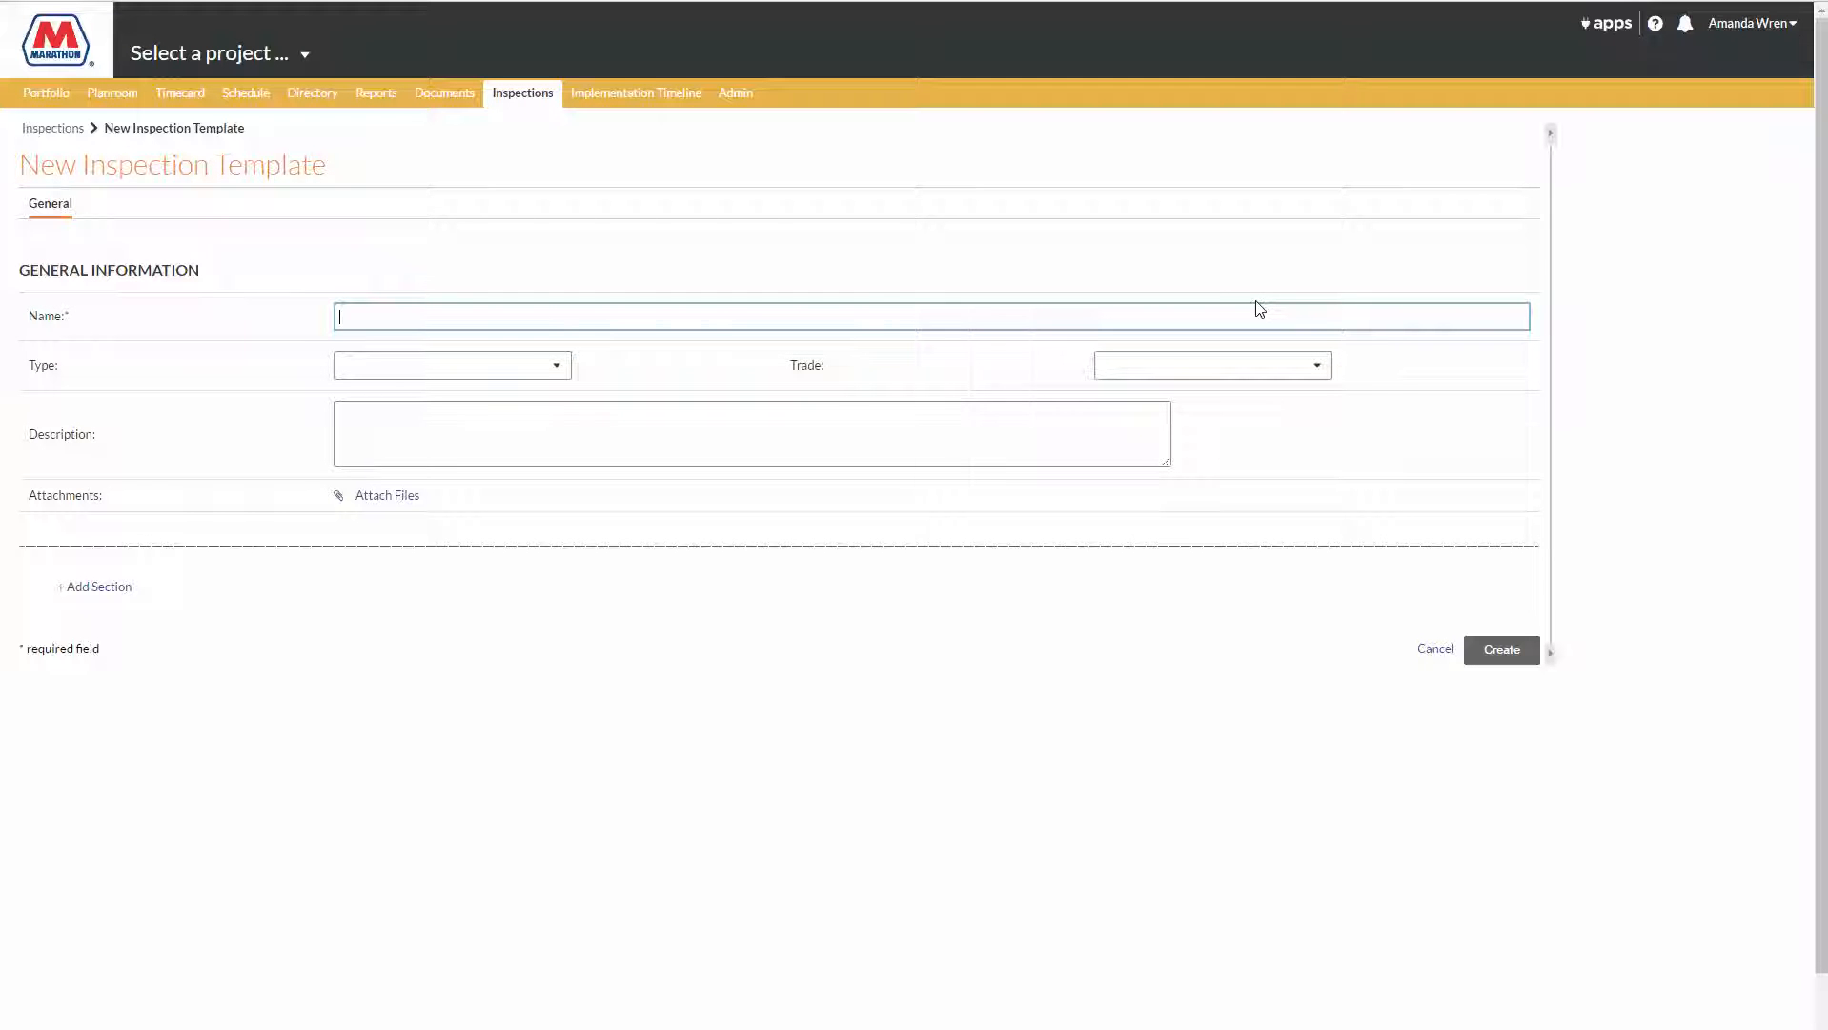
{"action": "type", "text": "Concrete Inspection"}
Step: Set the inspection template's type to Quality and its trade to Civil
{"action": "left_click", "coordinate": [467, 364]}
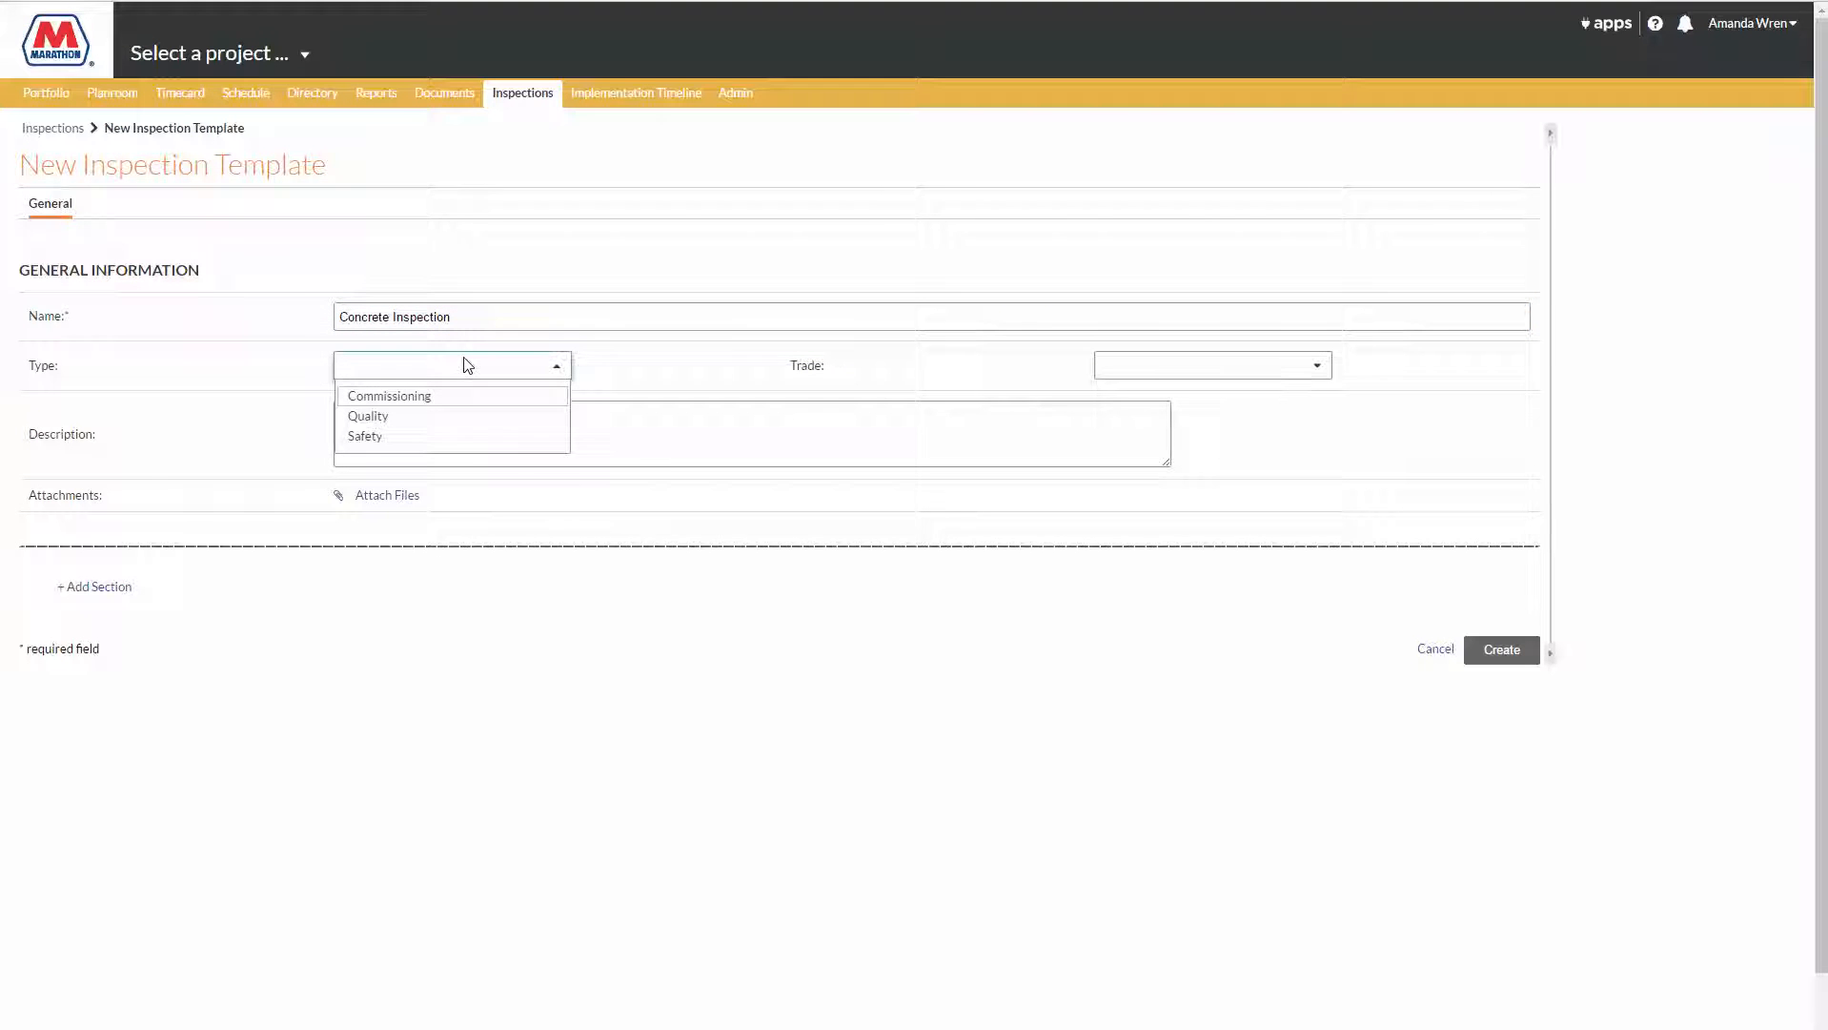
{"action": "left_click", "coordinate": [391, 417]}
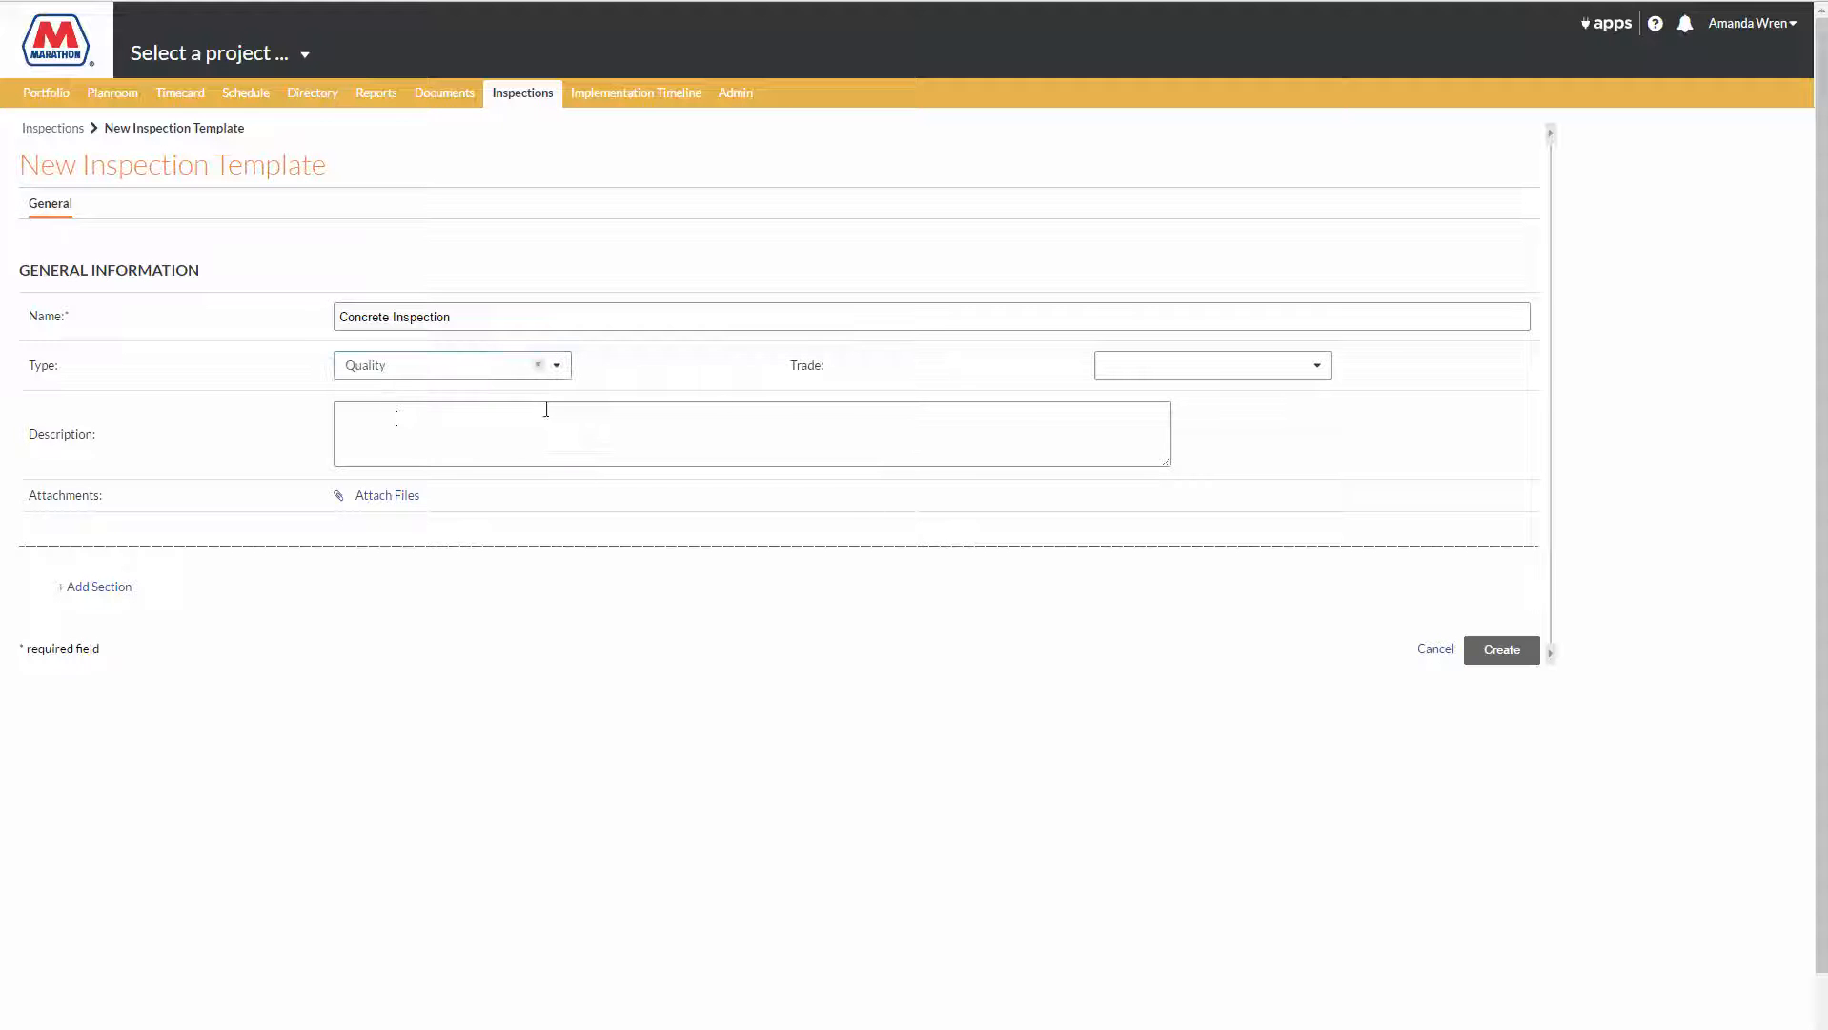
{"action": "left_click", "coordinate": [1134, 372]}
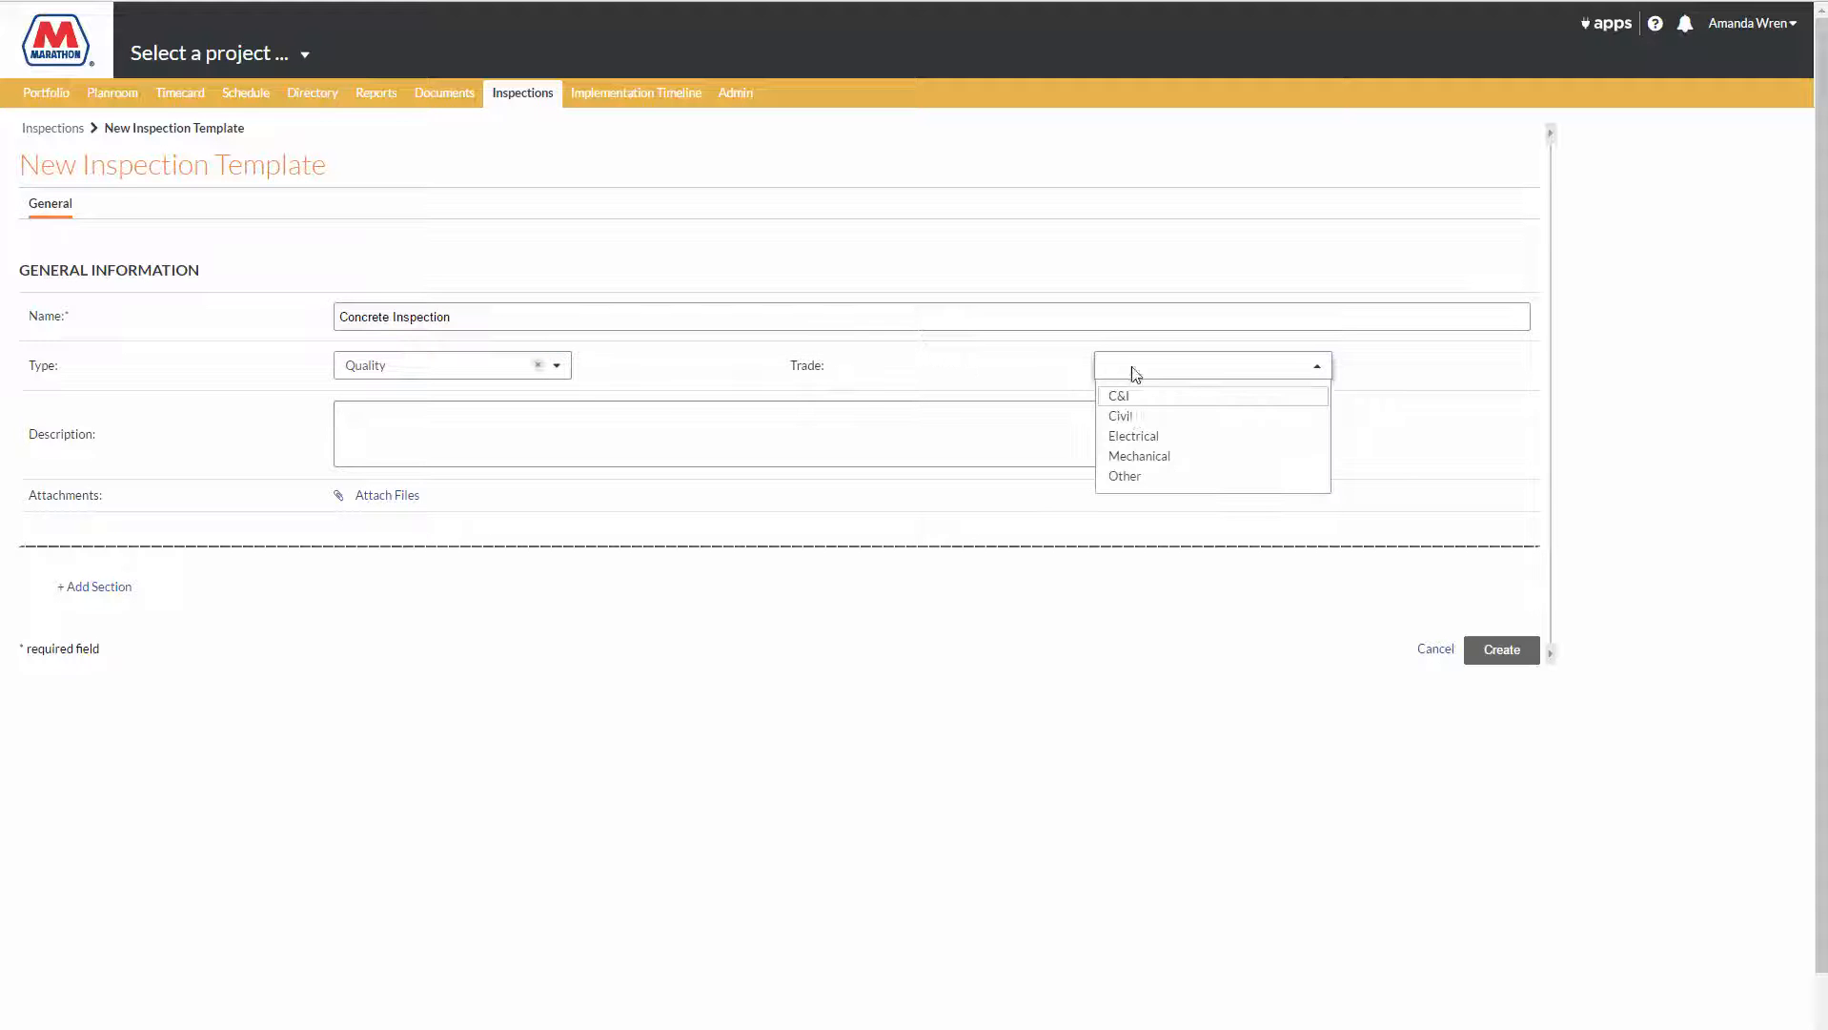
{"action": "left_click", "coordinate": [1134, 416]}
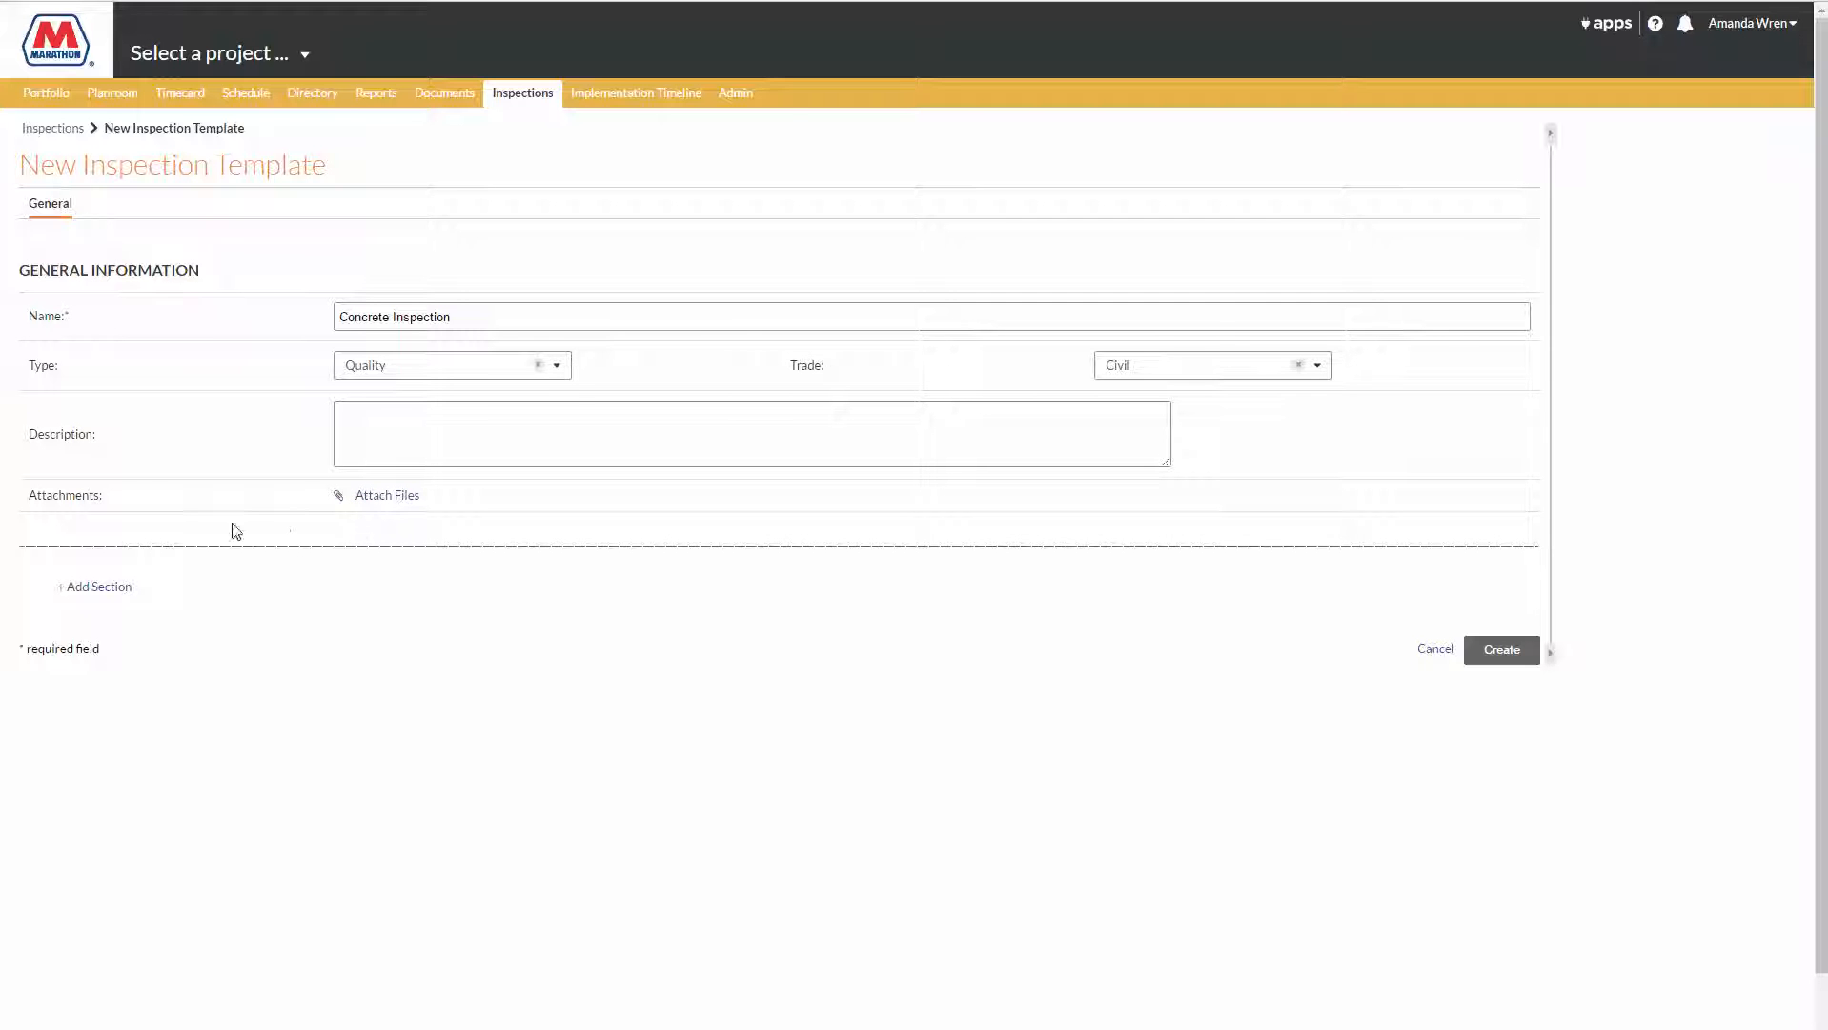
Step: Add a section named "Pre-Concrete Installation" to the inspection template
{"action": "left_click", "coordinate": [115, 597]}
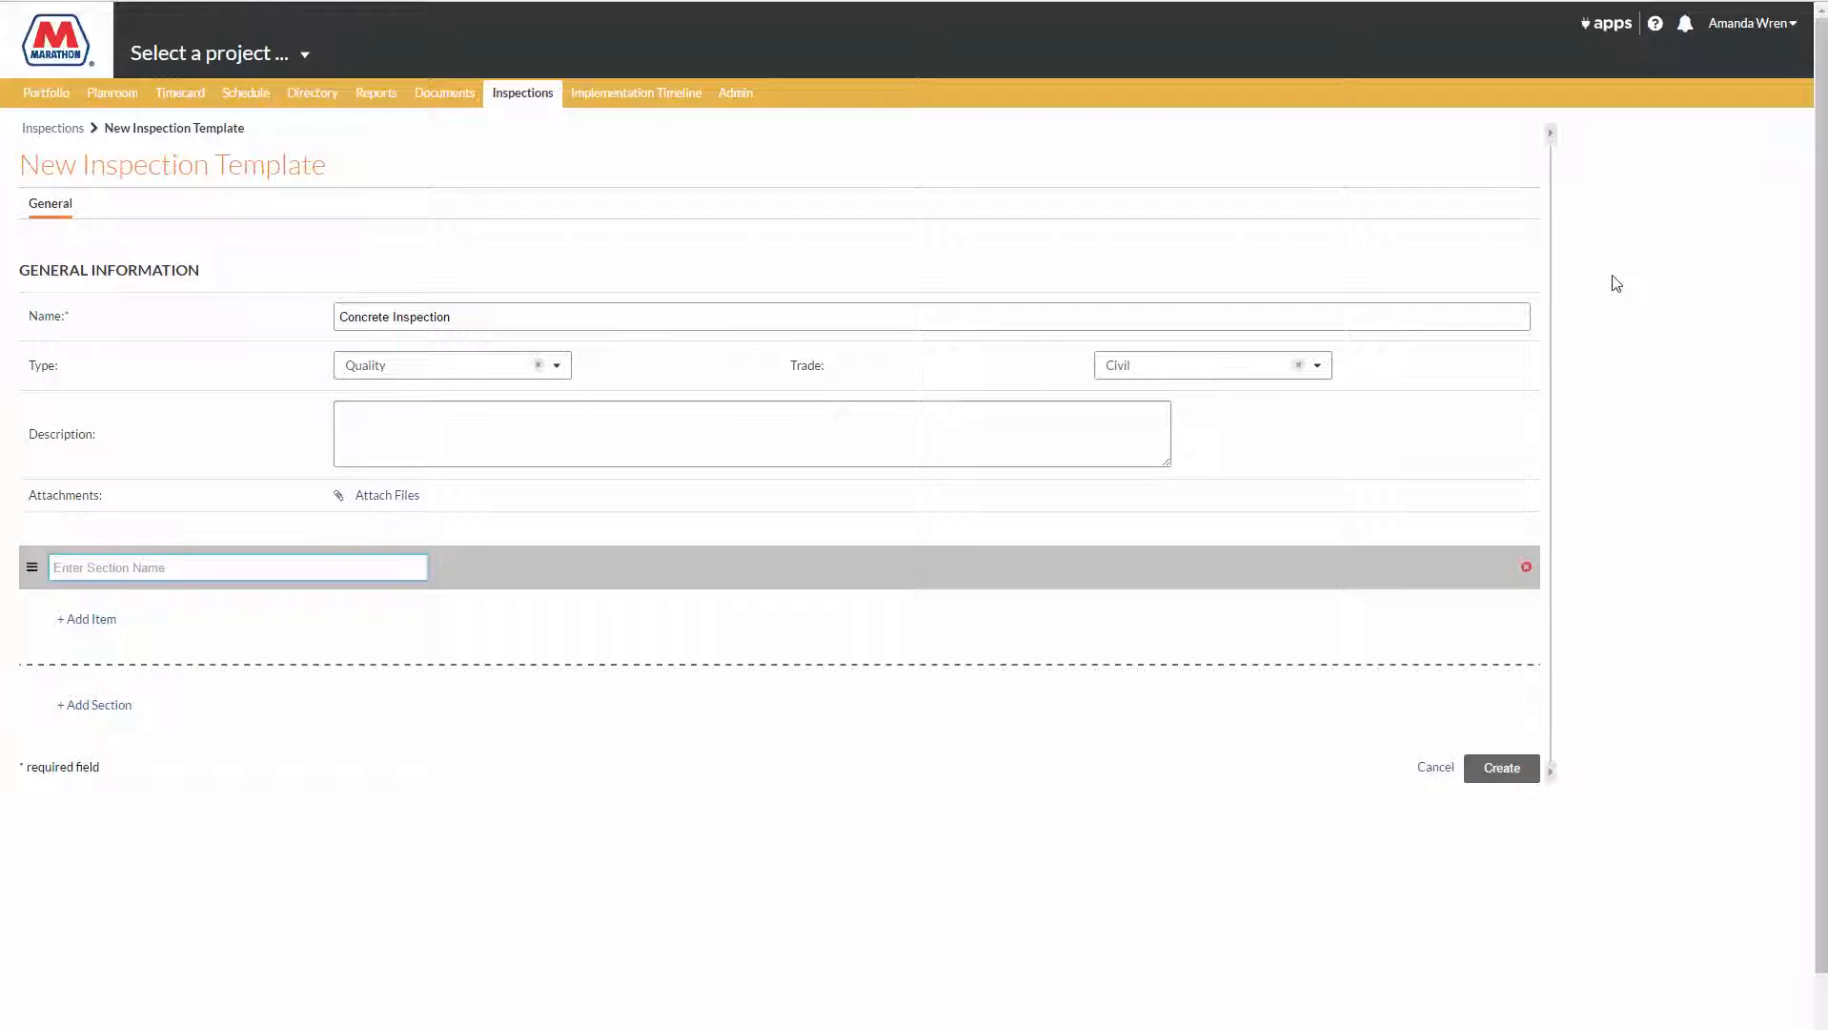
{"action": "type", "text": "Pre"}
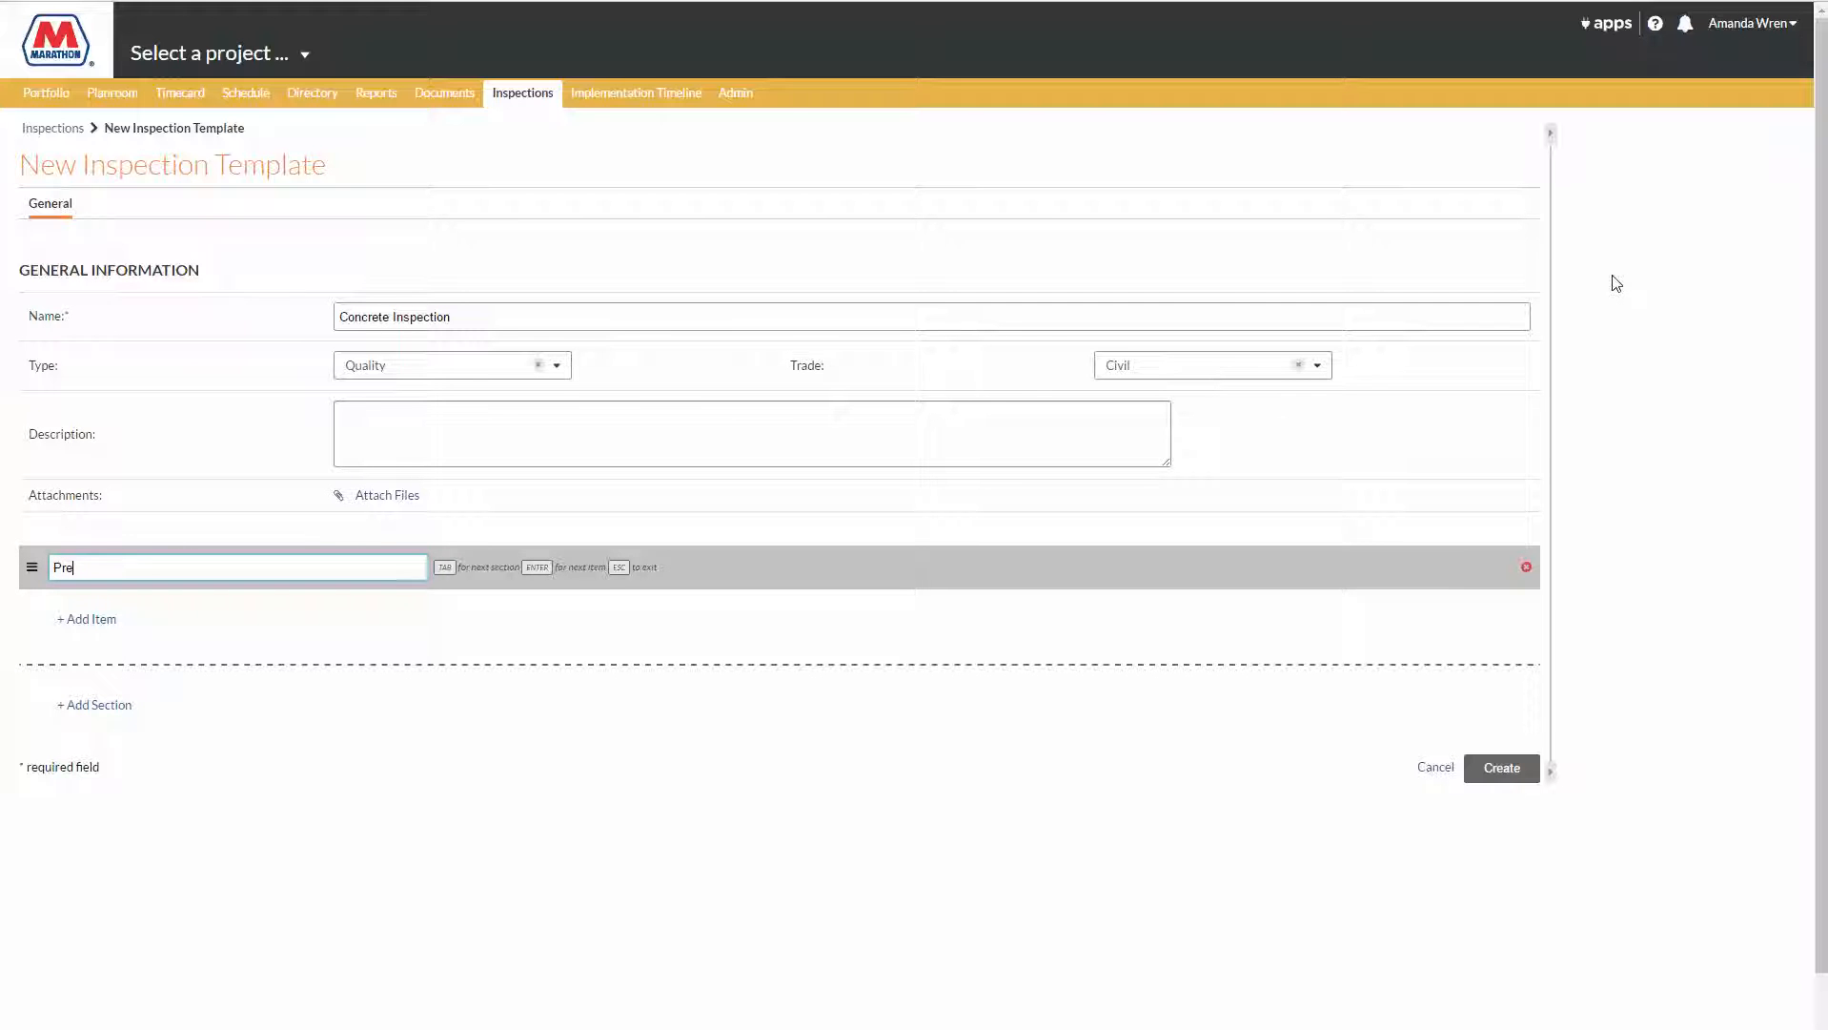
{"action": "type", "text": "-Concrete Installation"}
{"action": "key", "text": "Return"}
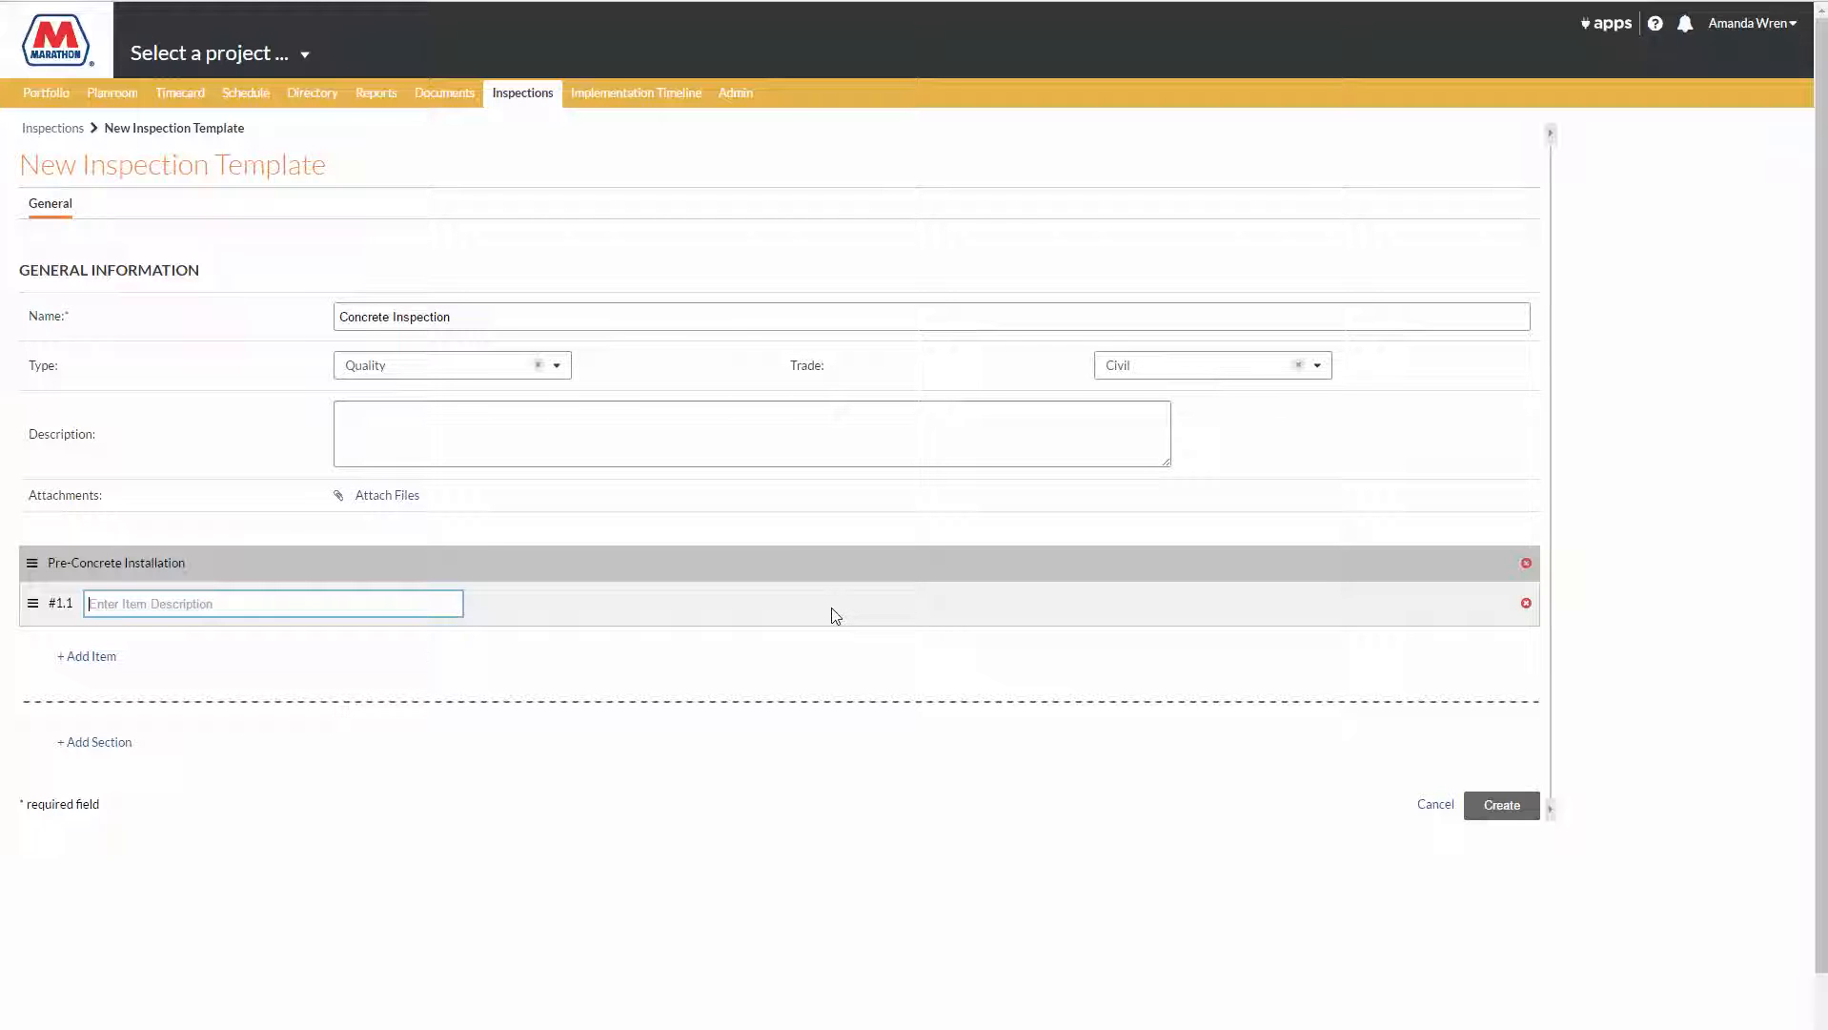
Step: Enter "Surface is prepped for concrete" as the section's first item and create the template
{"action": "type", "text": "S"}
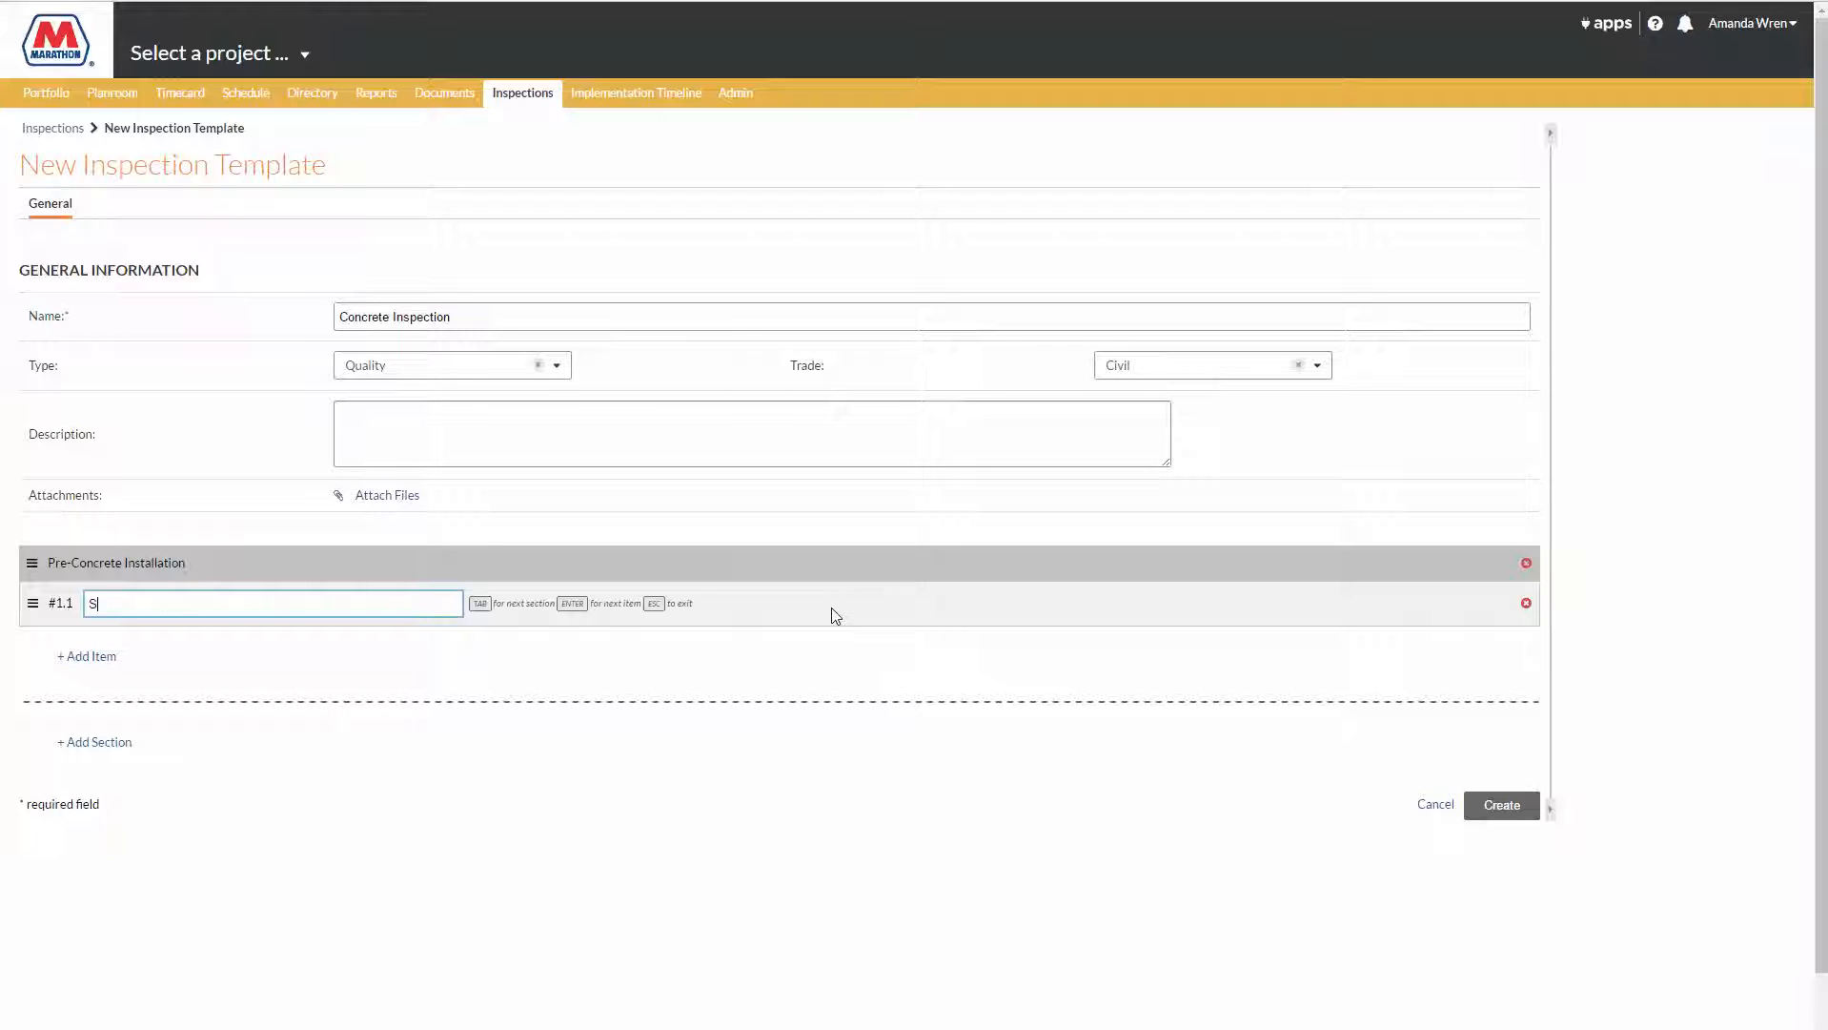
{"action": "type", "text": "urface is prepped for concrete"}
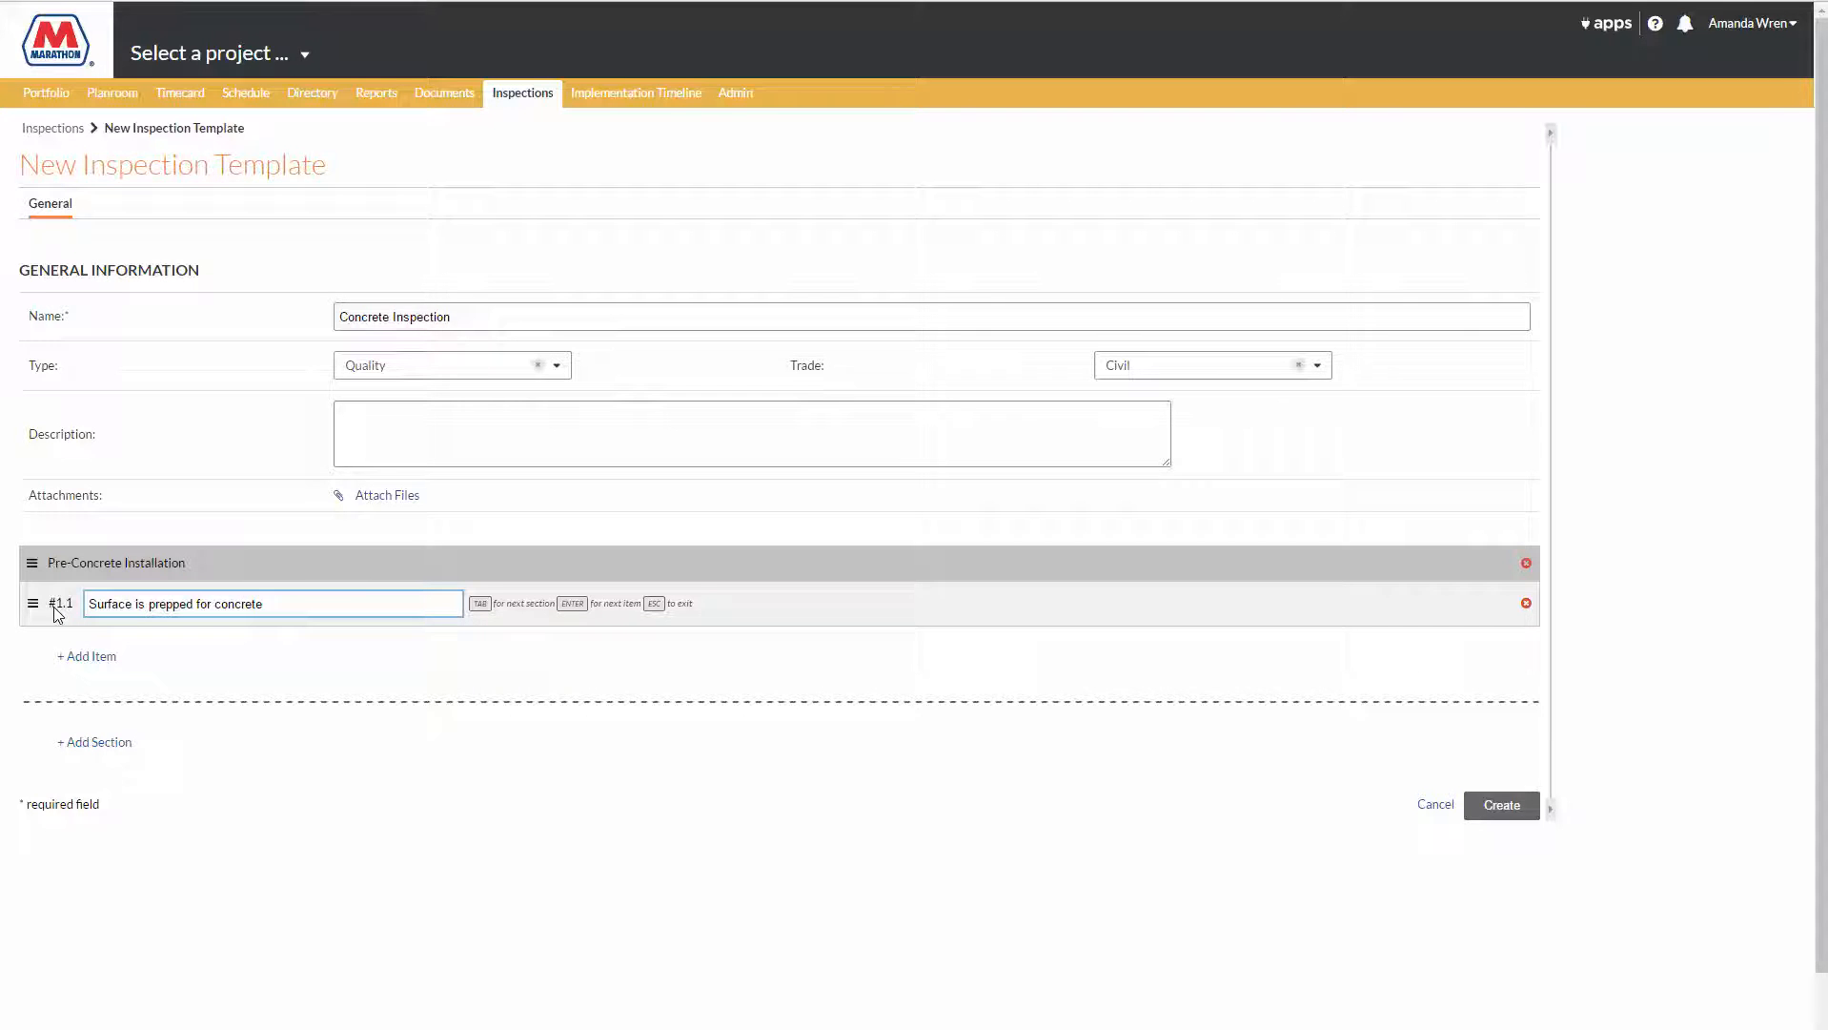
{"action": "key", "text": "Return"}
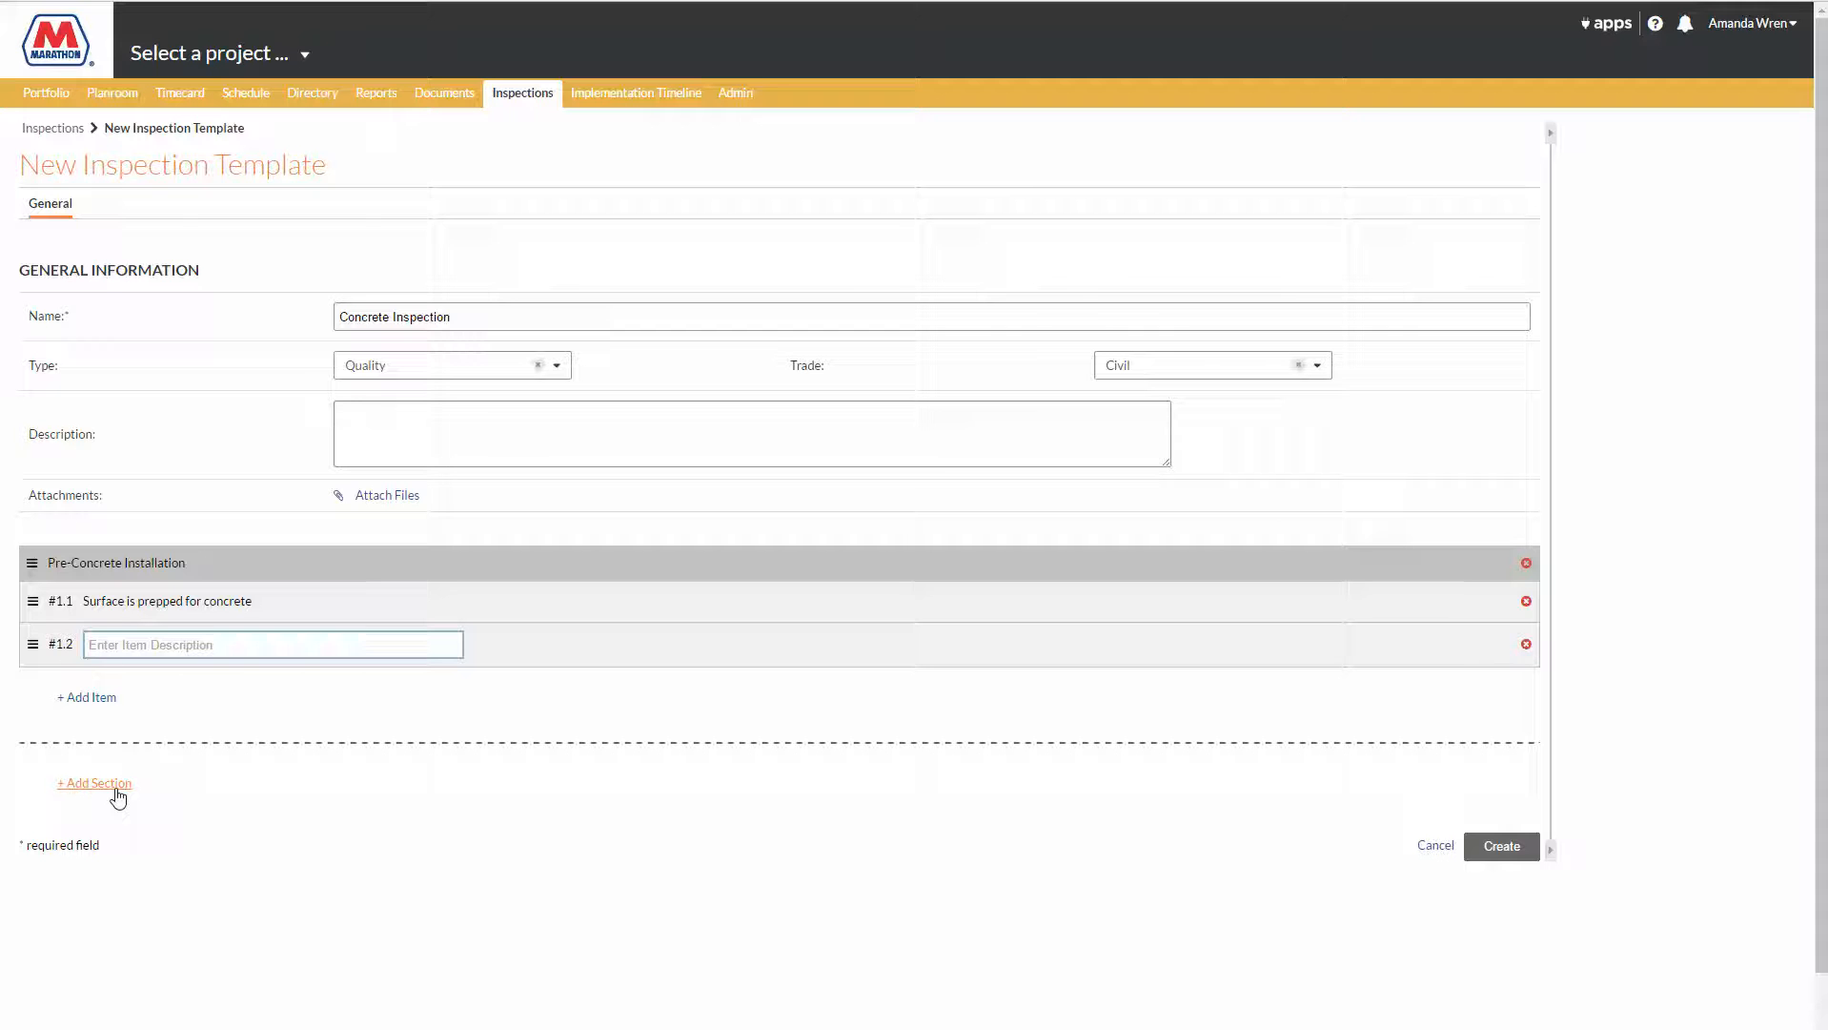
{"action": "left_click", "coordinate": [1505, 856]}
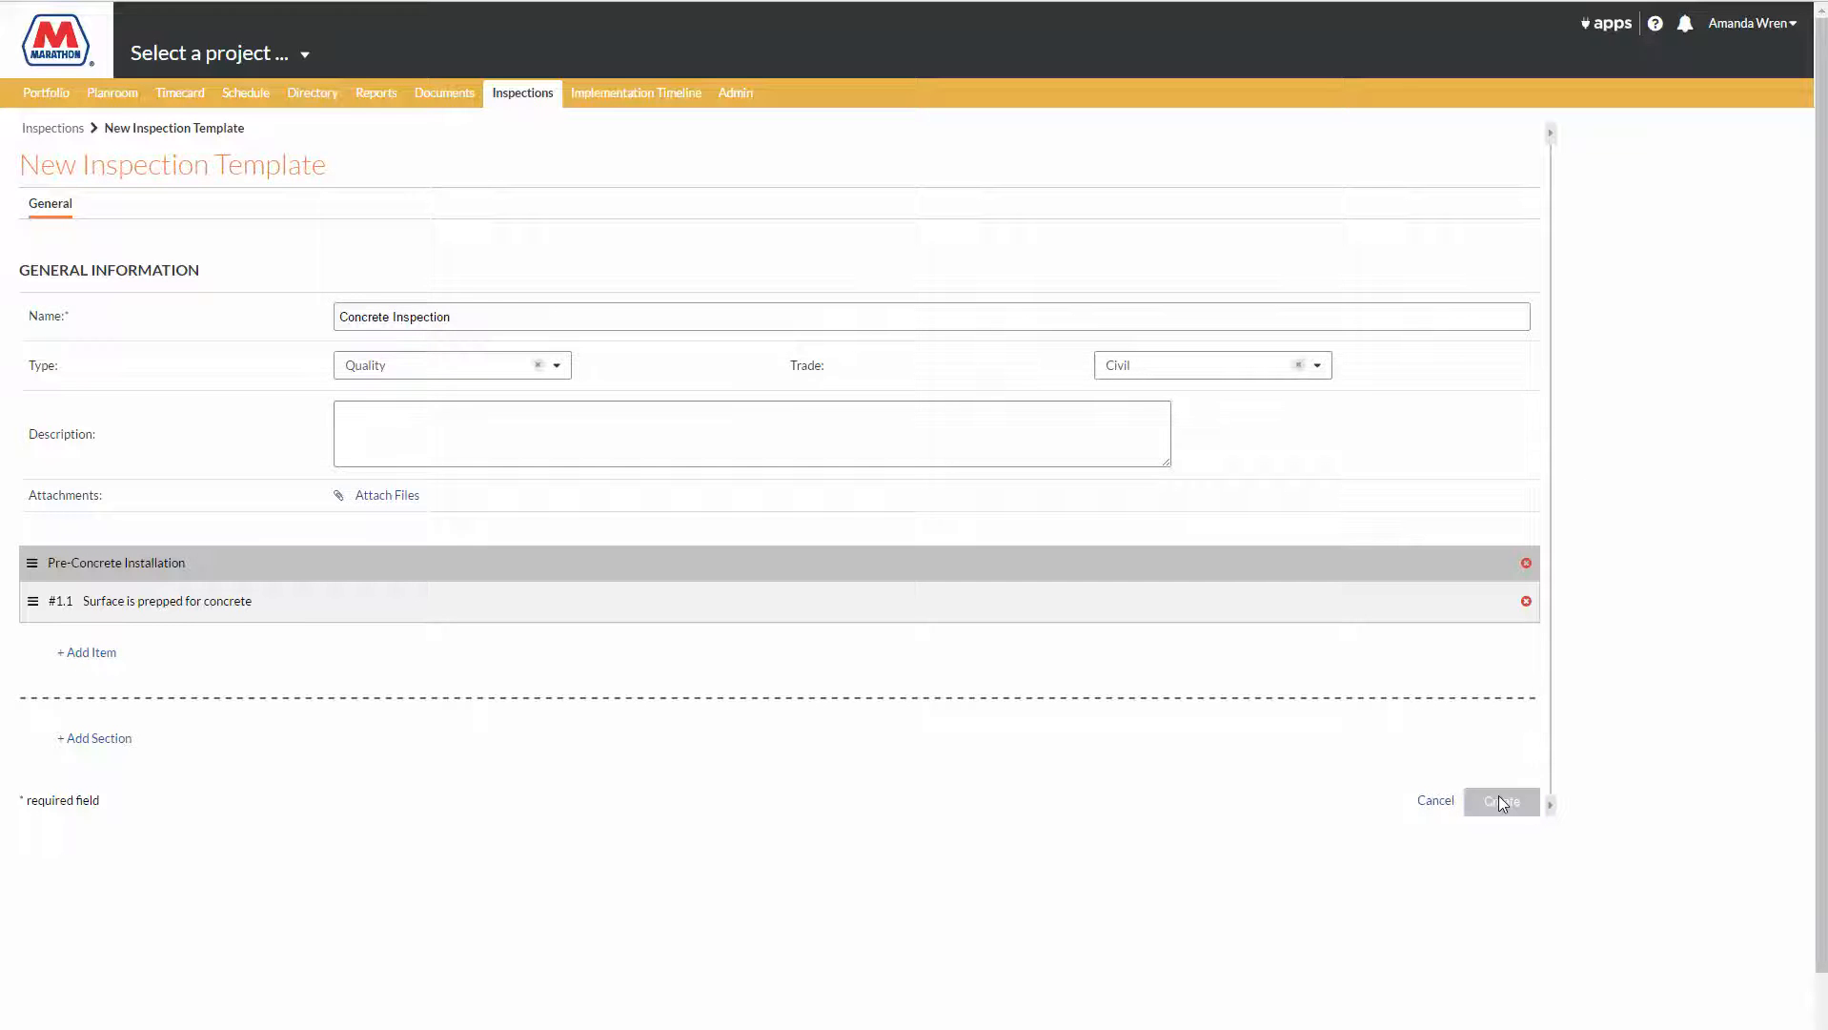
{"action": "left_click", "coordinate": [1500, 802]}
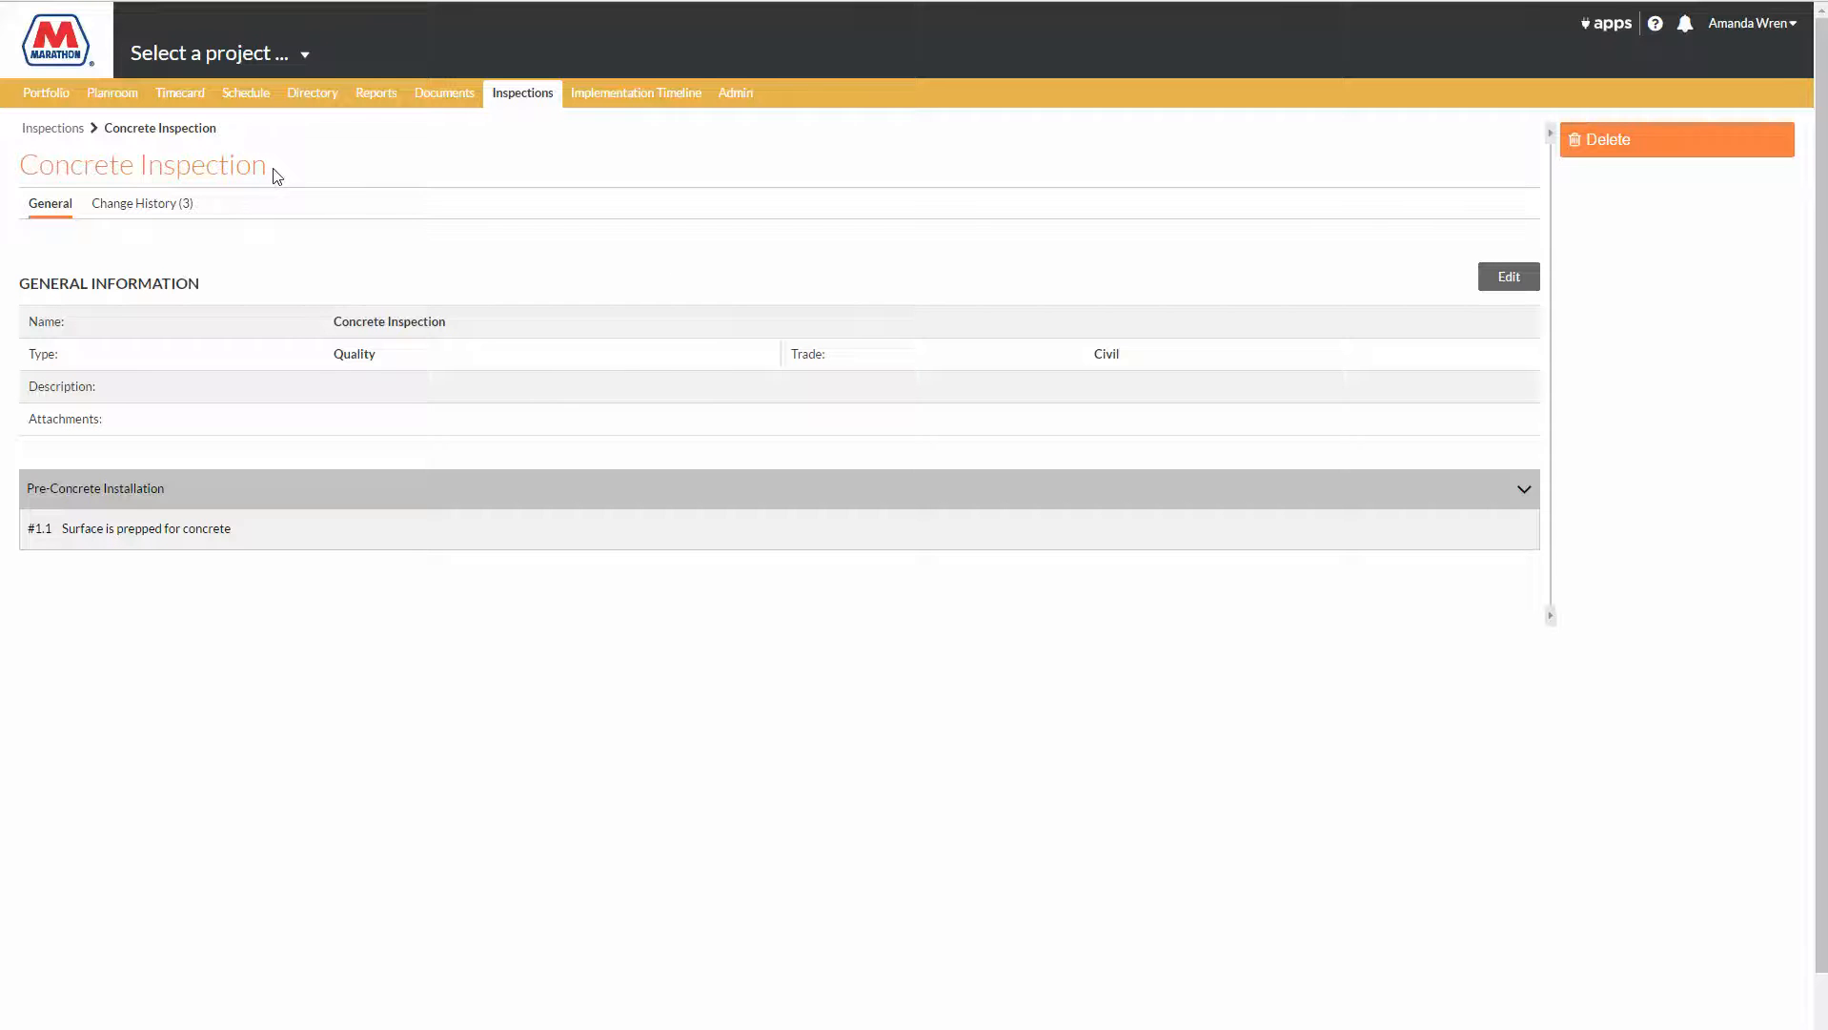
Step: Switch to the project "Test Project (No Live Data)"
{"action": "left_click", "coordinate": [194, 54]}
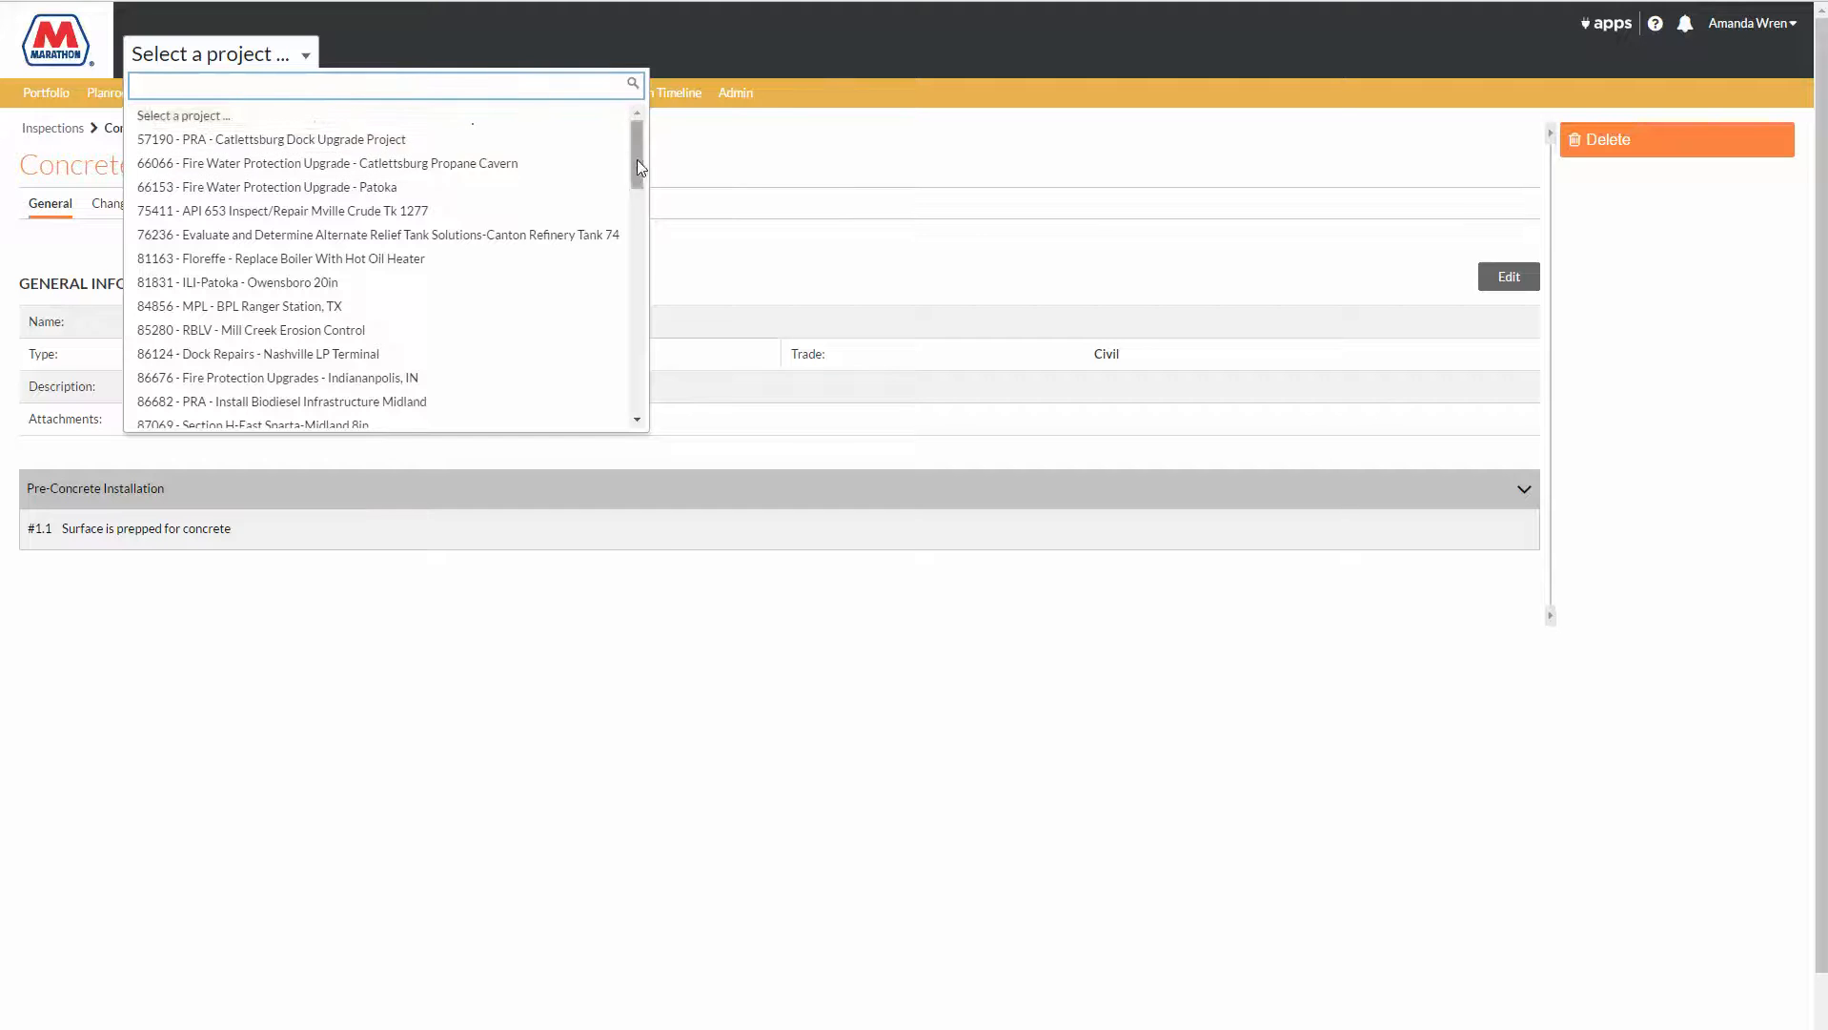
{"action": "left_click_drag", "start_coordinate": [637, 166], "coordinate": [639, 410]}
{"action": "left_click", "coordinate": [421, 396]}
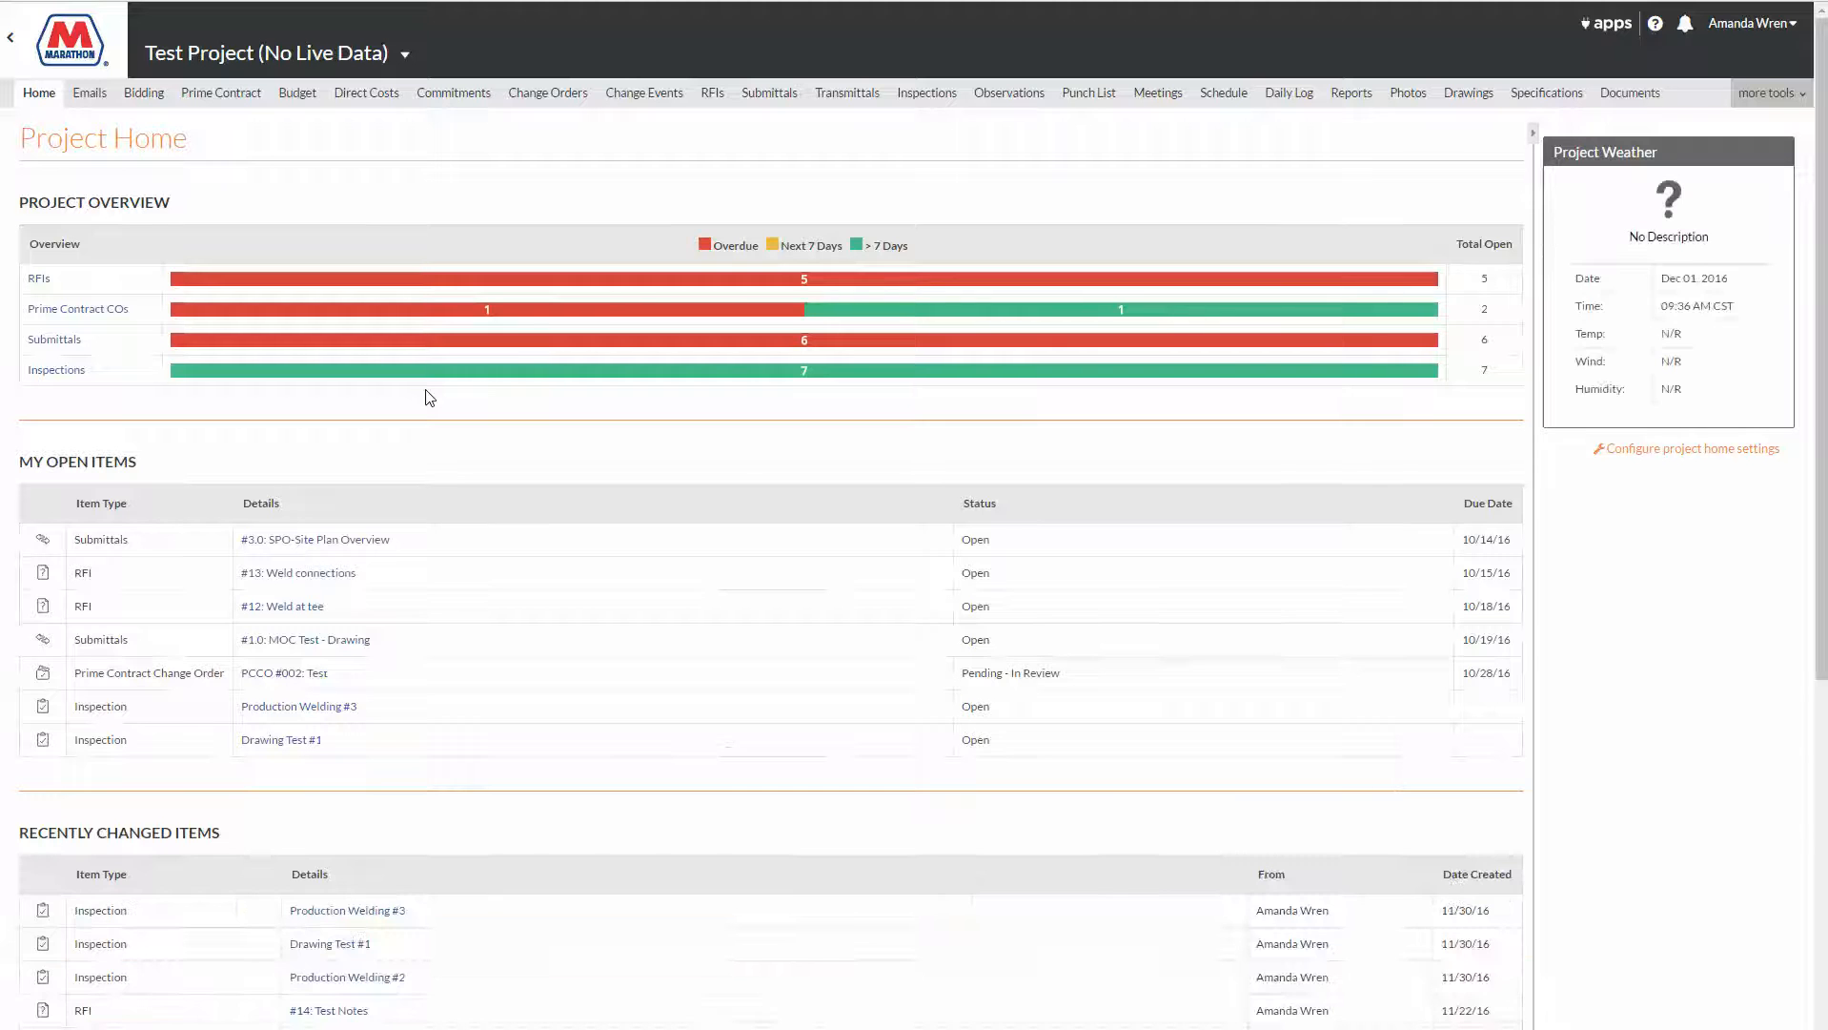
Step: Add the company's Concrete Inspection template to the project's inspection templates through the inspection settings
{"action": "left_click", "coordinate": [918, 105]}
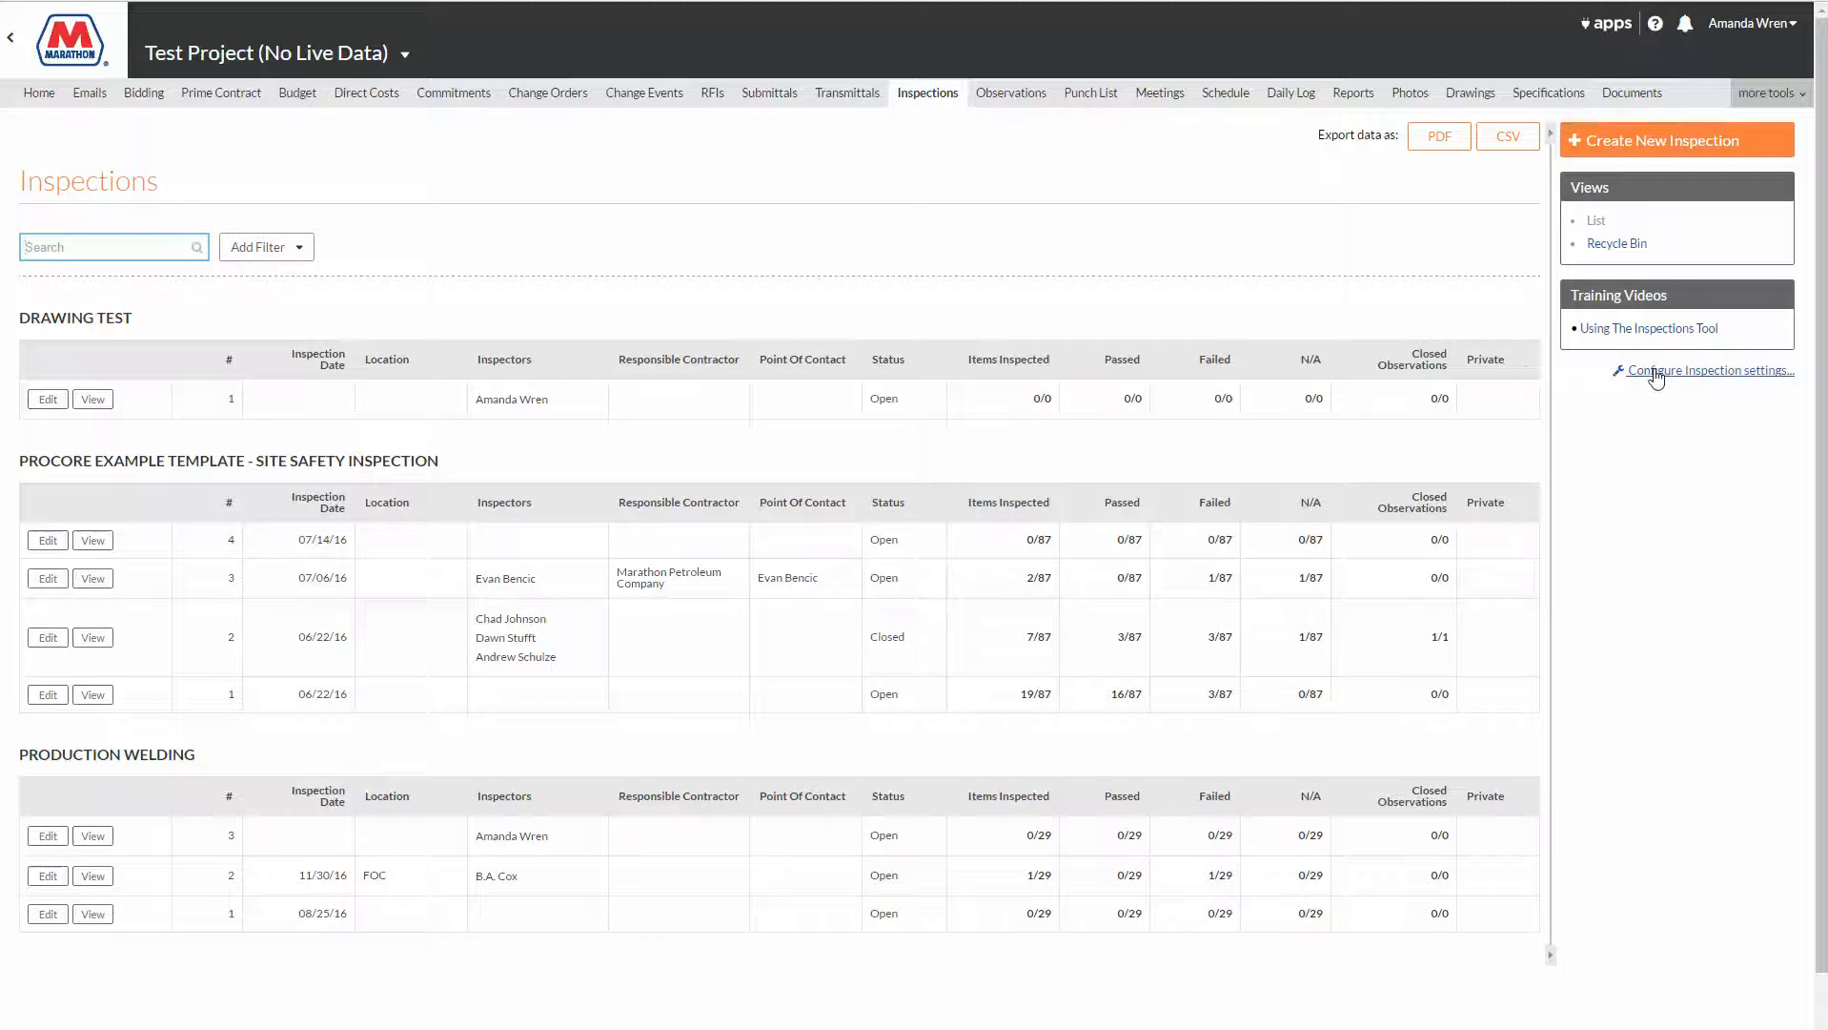
{"action": "left_click", "coordinate": [1656, 378]}
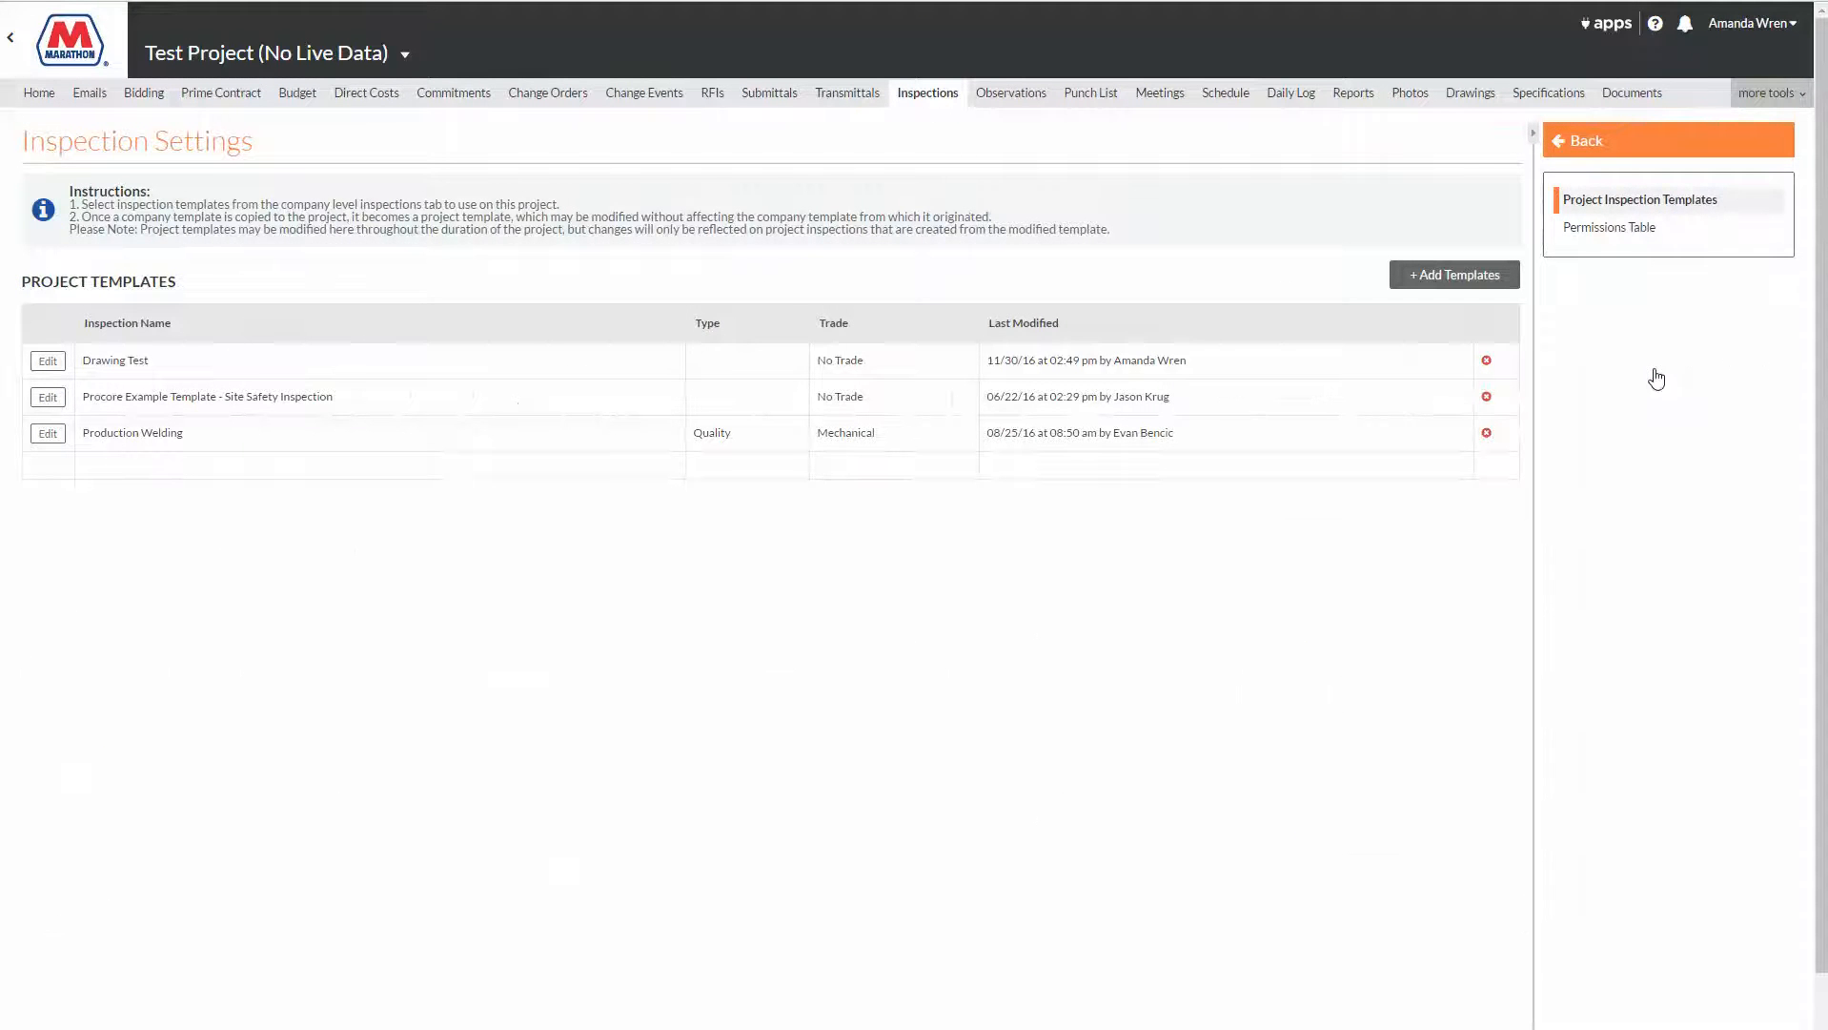
{"action": "left_click", "coordinate": [1437, 280]}
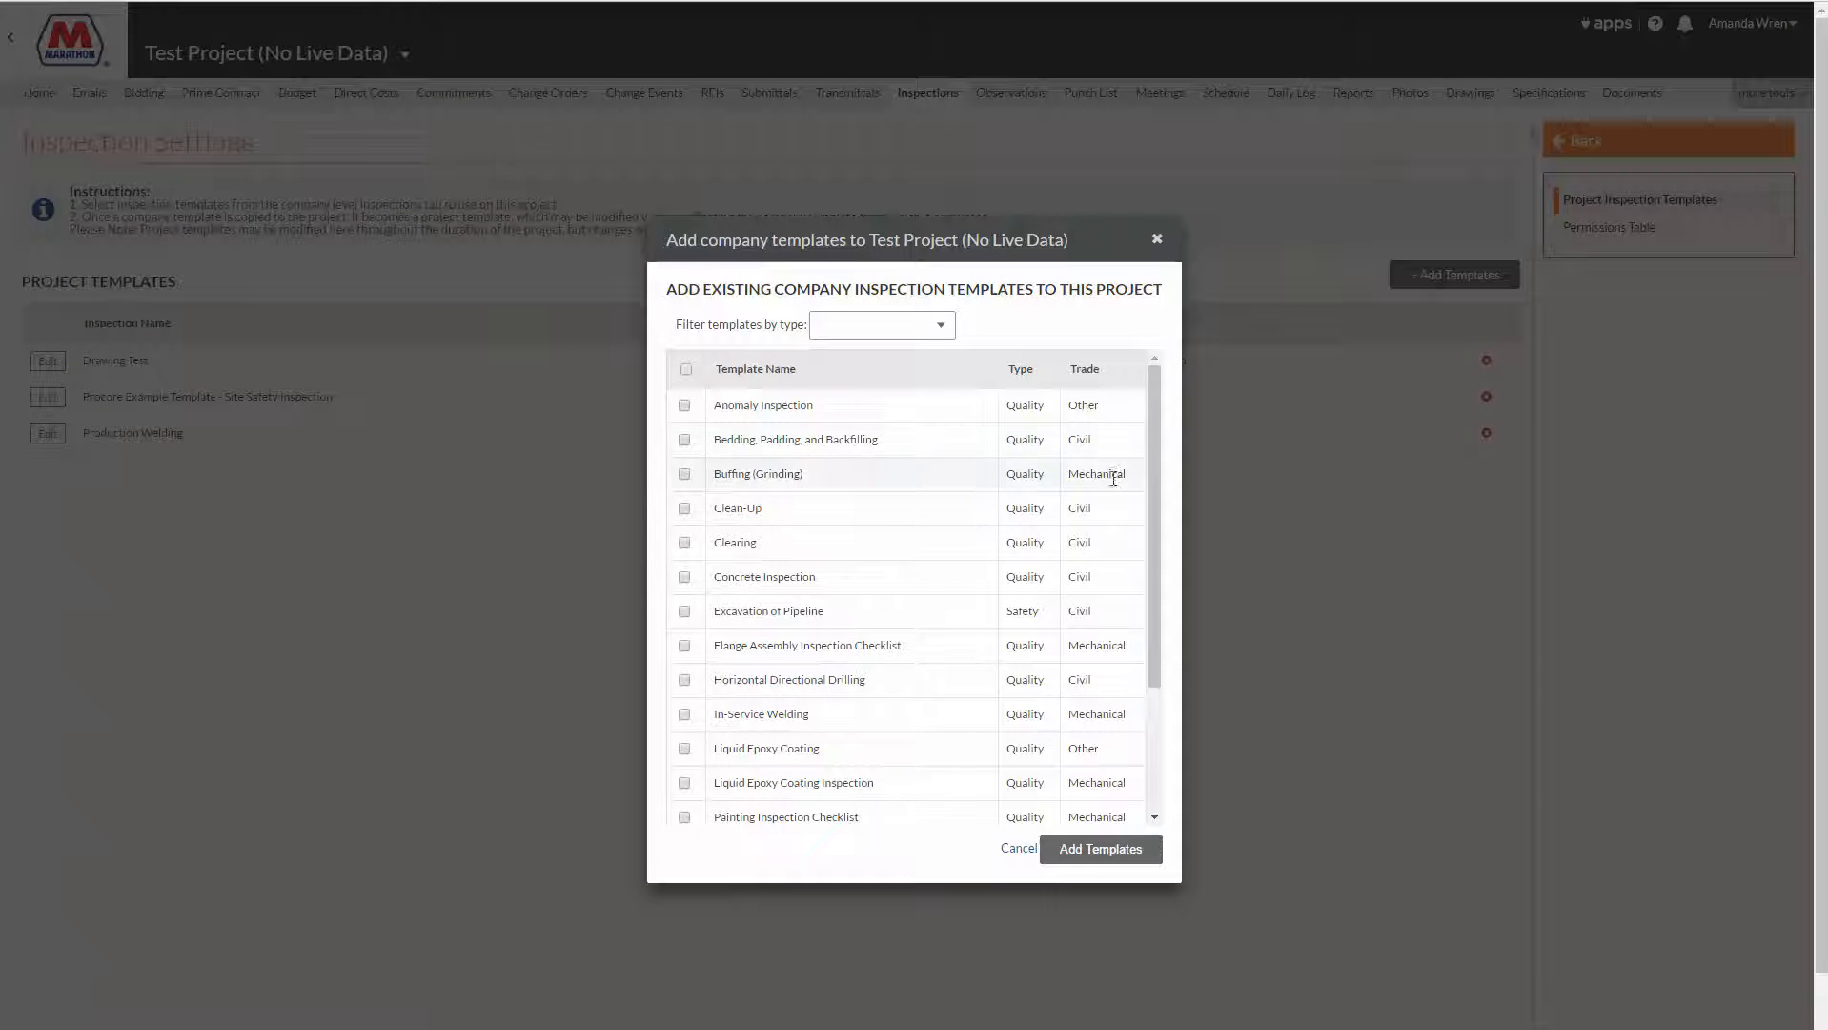
{"action": "left_click", "coordinate": [682, 578]}
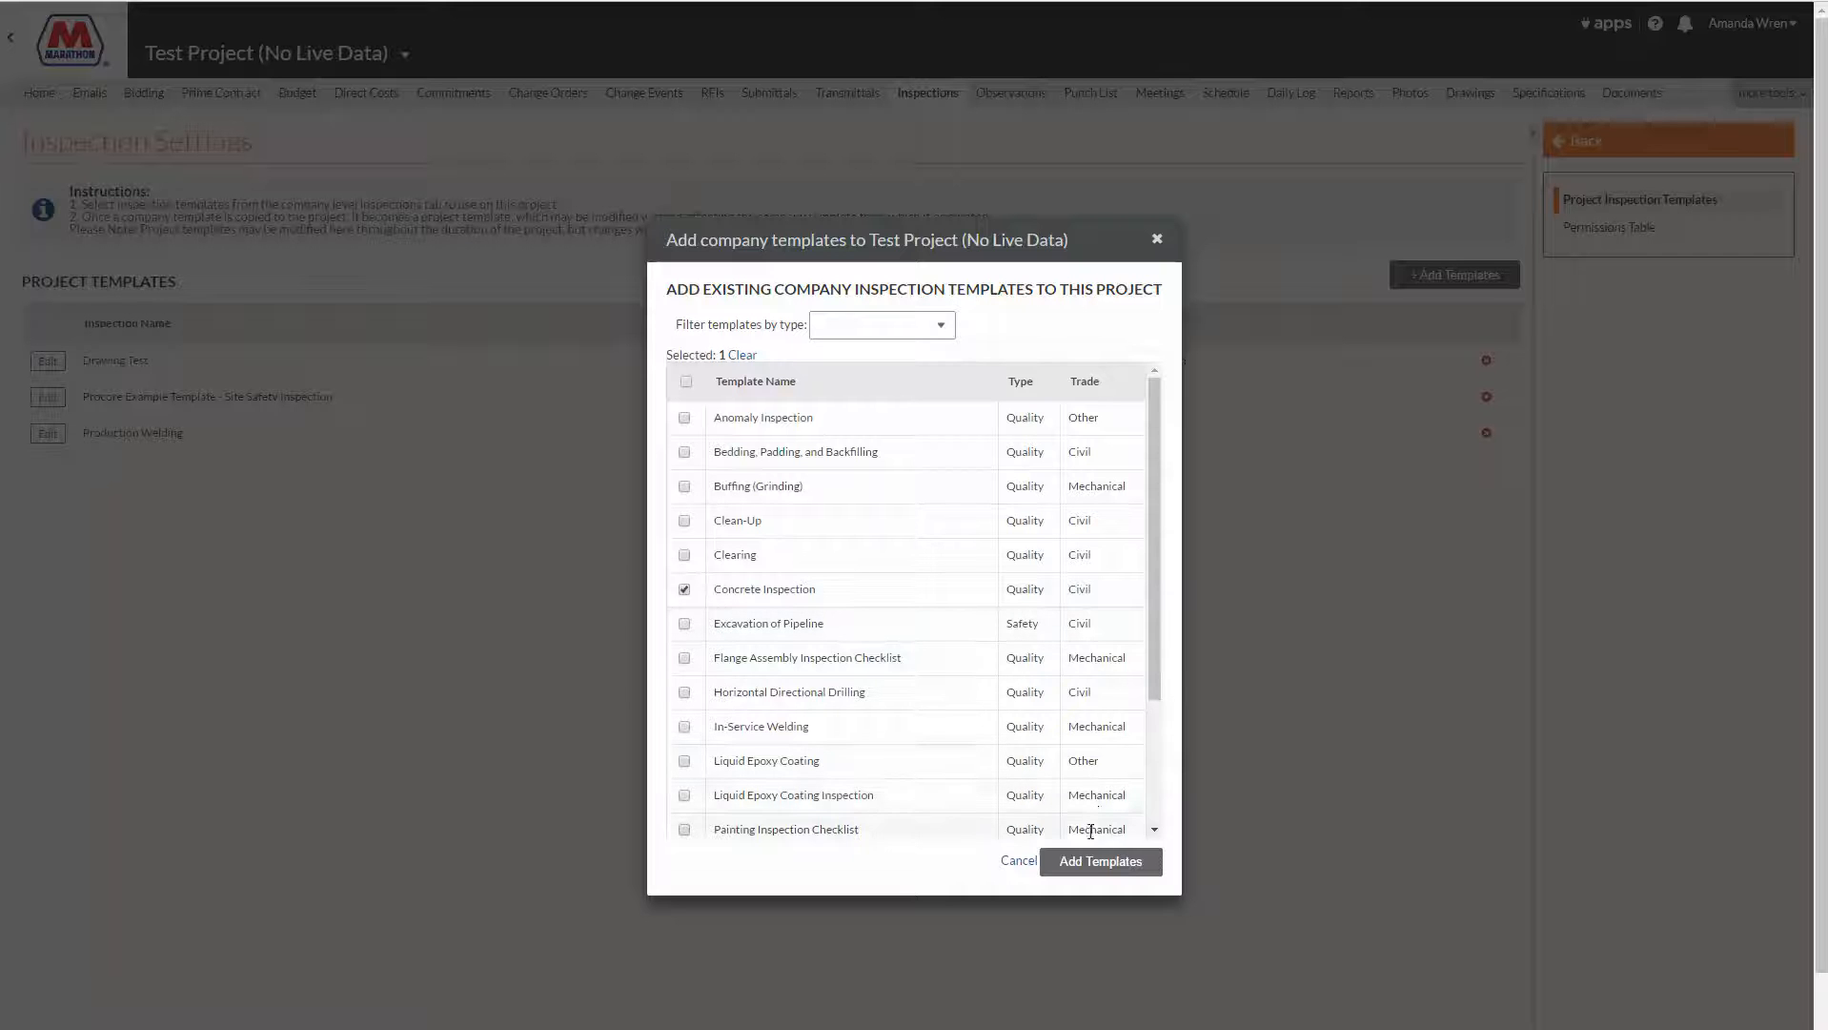
{"action": "left_click", "coordinate": [1090, 866]}
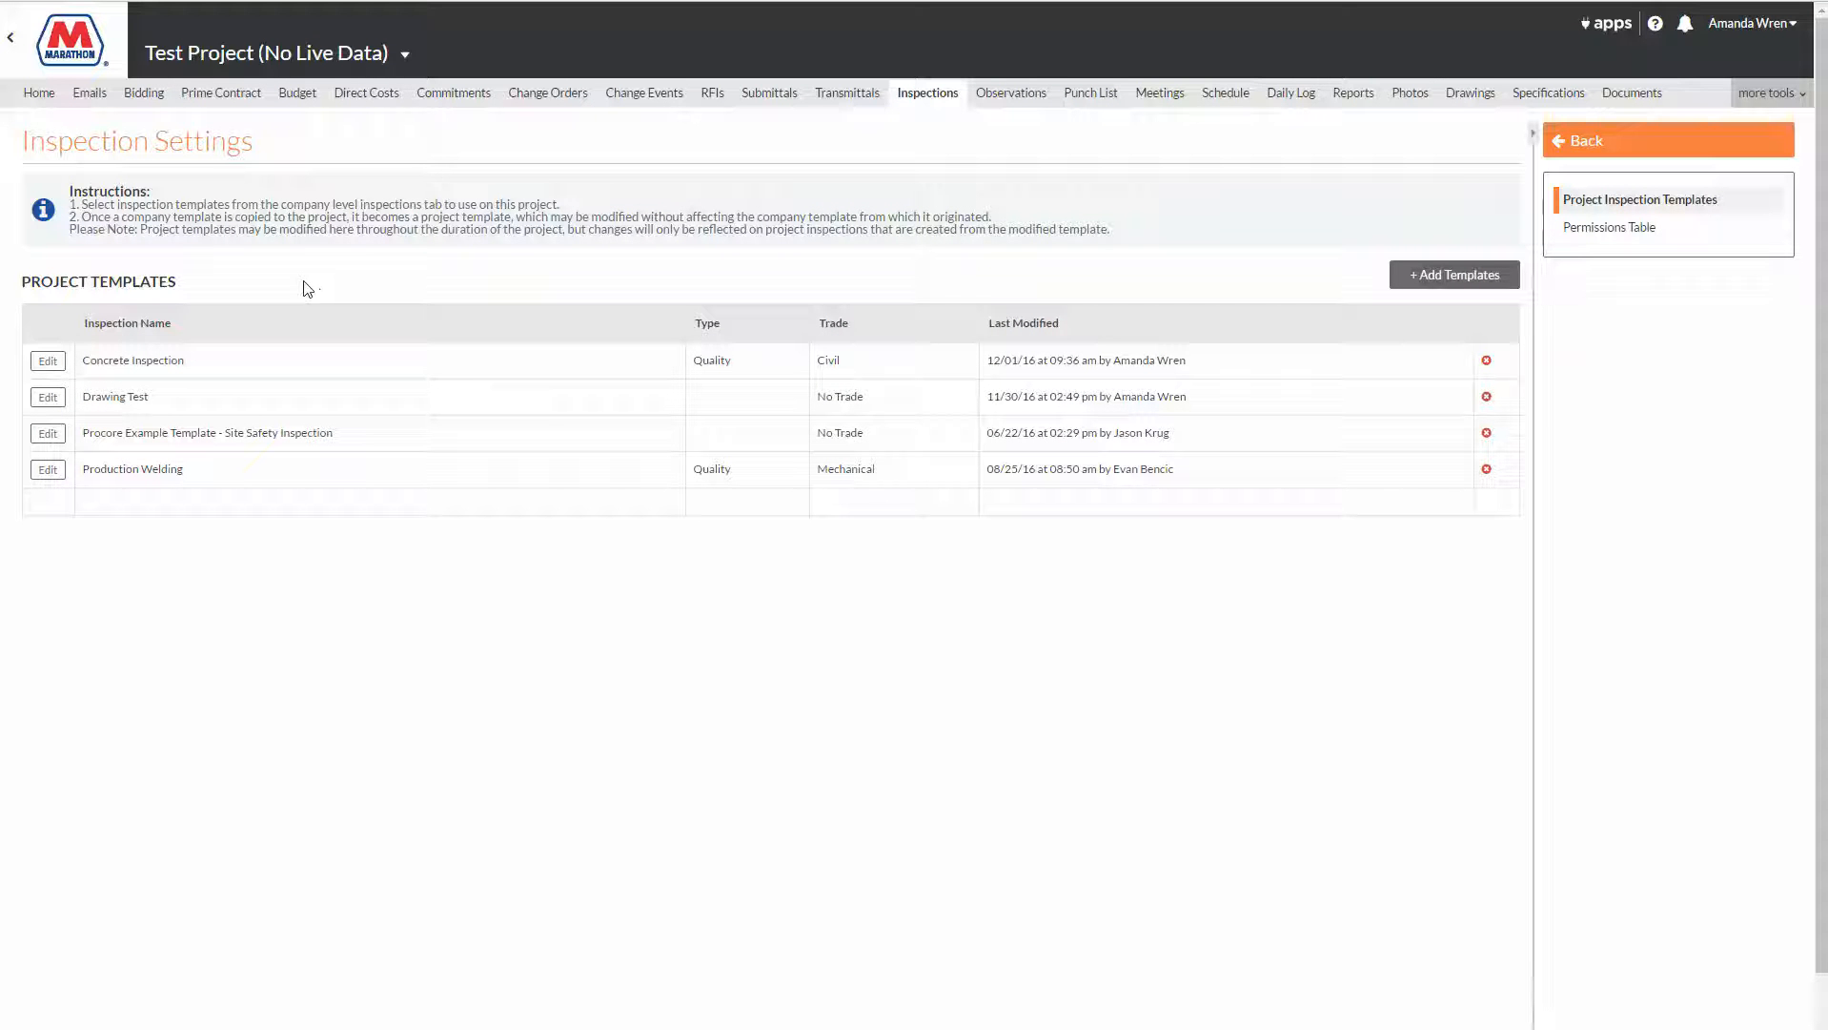
Step: Return to the project's inspections and create a new inspection from the Concrete Inspection template
{"action": "left_click", "coordinate": [1574, 140]}
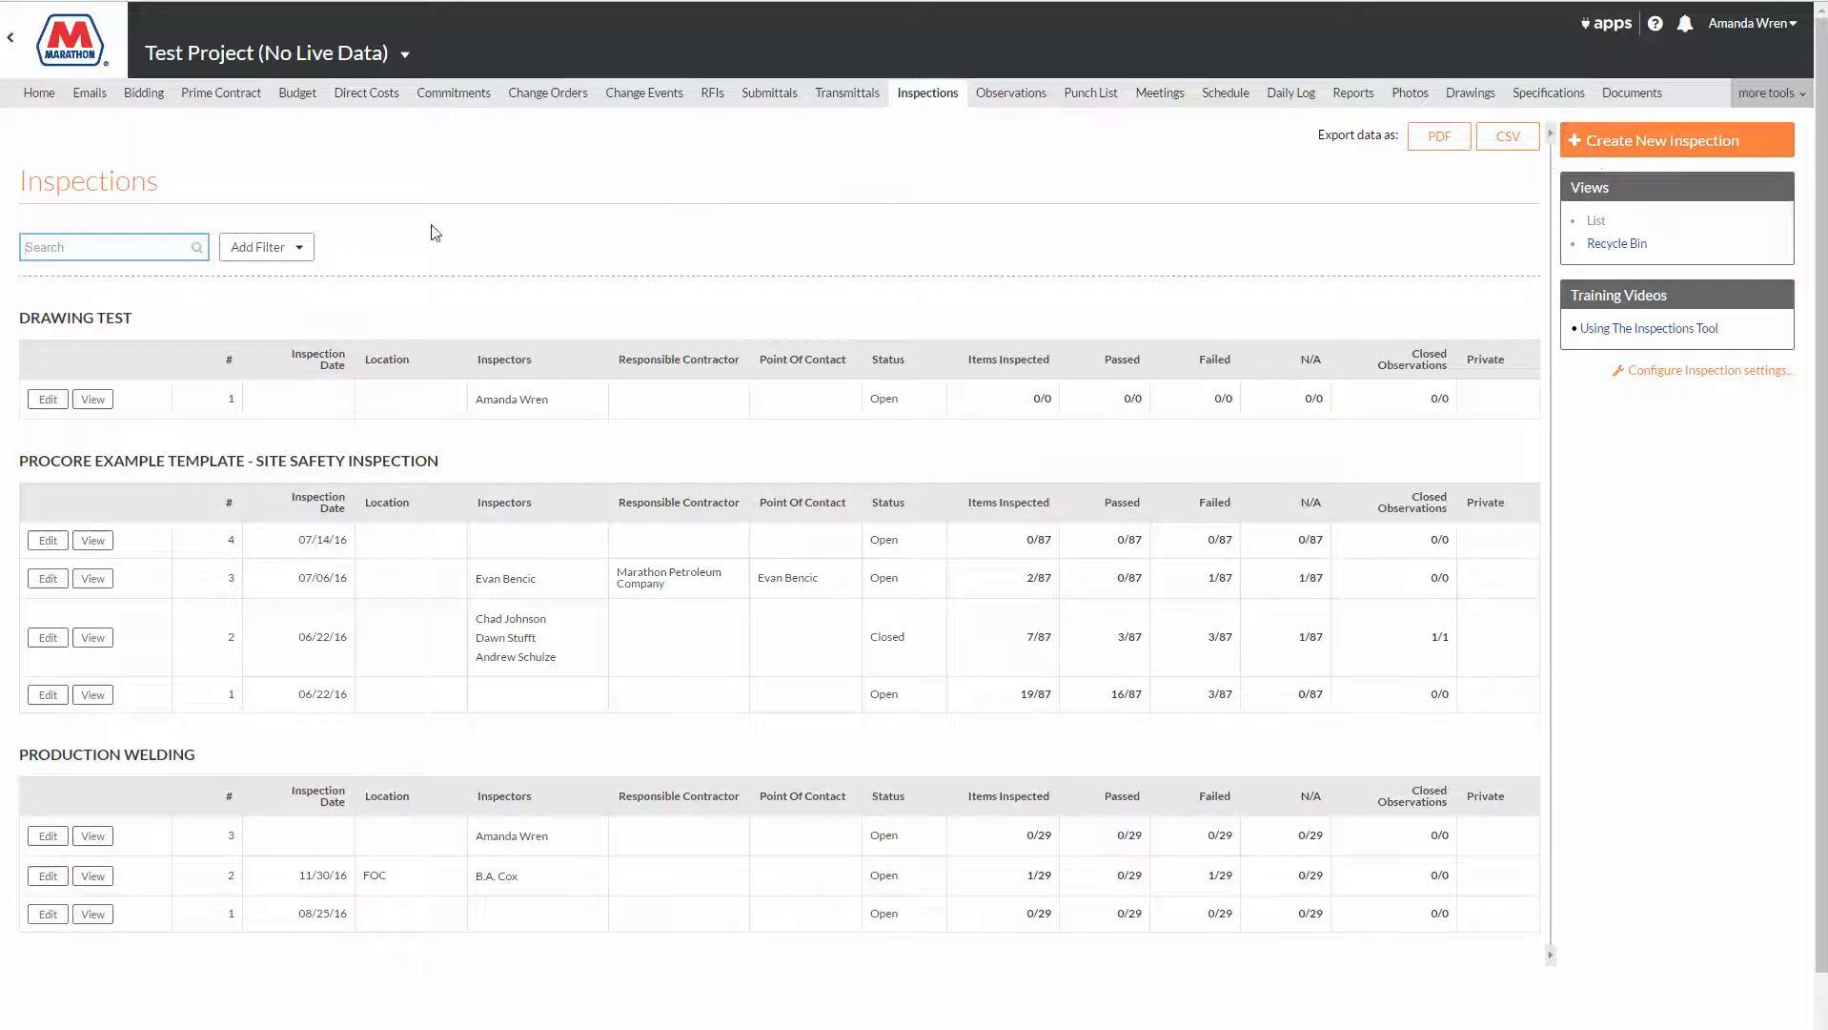
{"action": "left_click", "coordinate": [930, 104]}
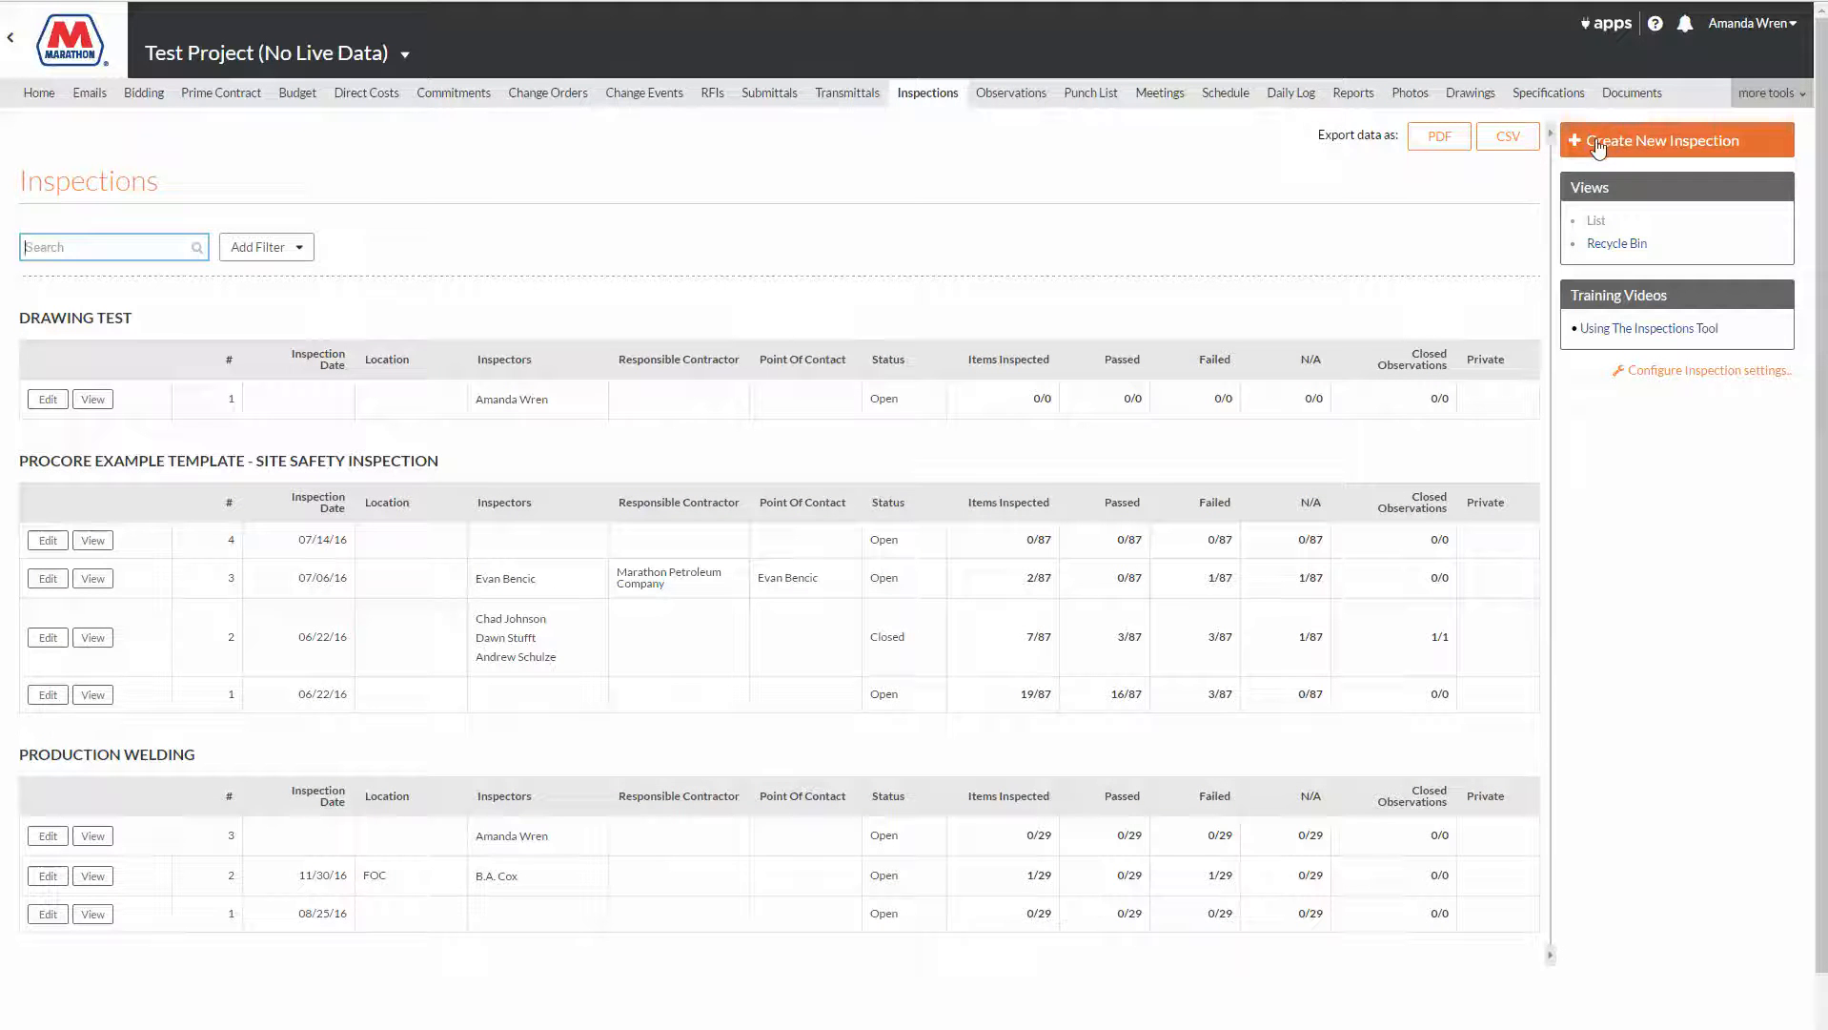
{"action": "left_click", "coordinate": [1632, 151]}
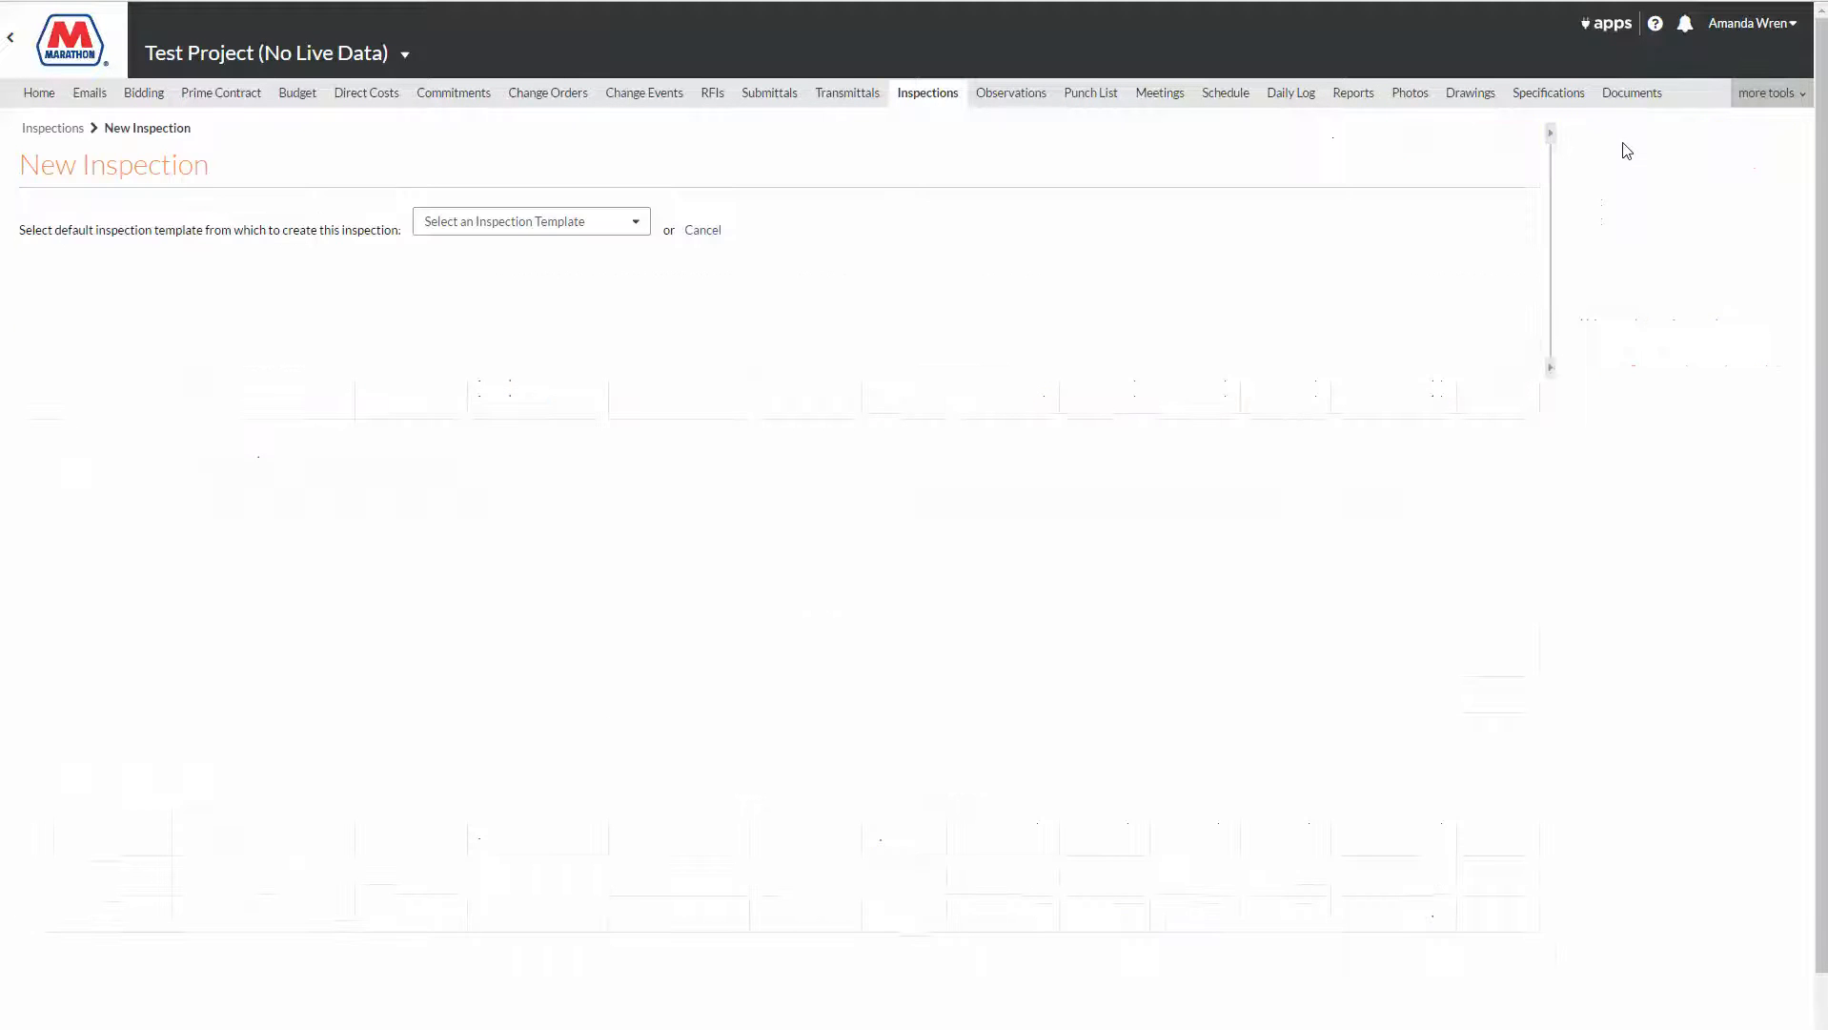
{"action": "left_click", "coordinate": [527, 234]}
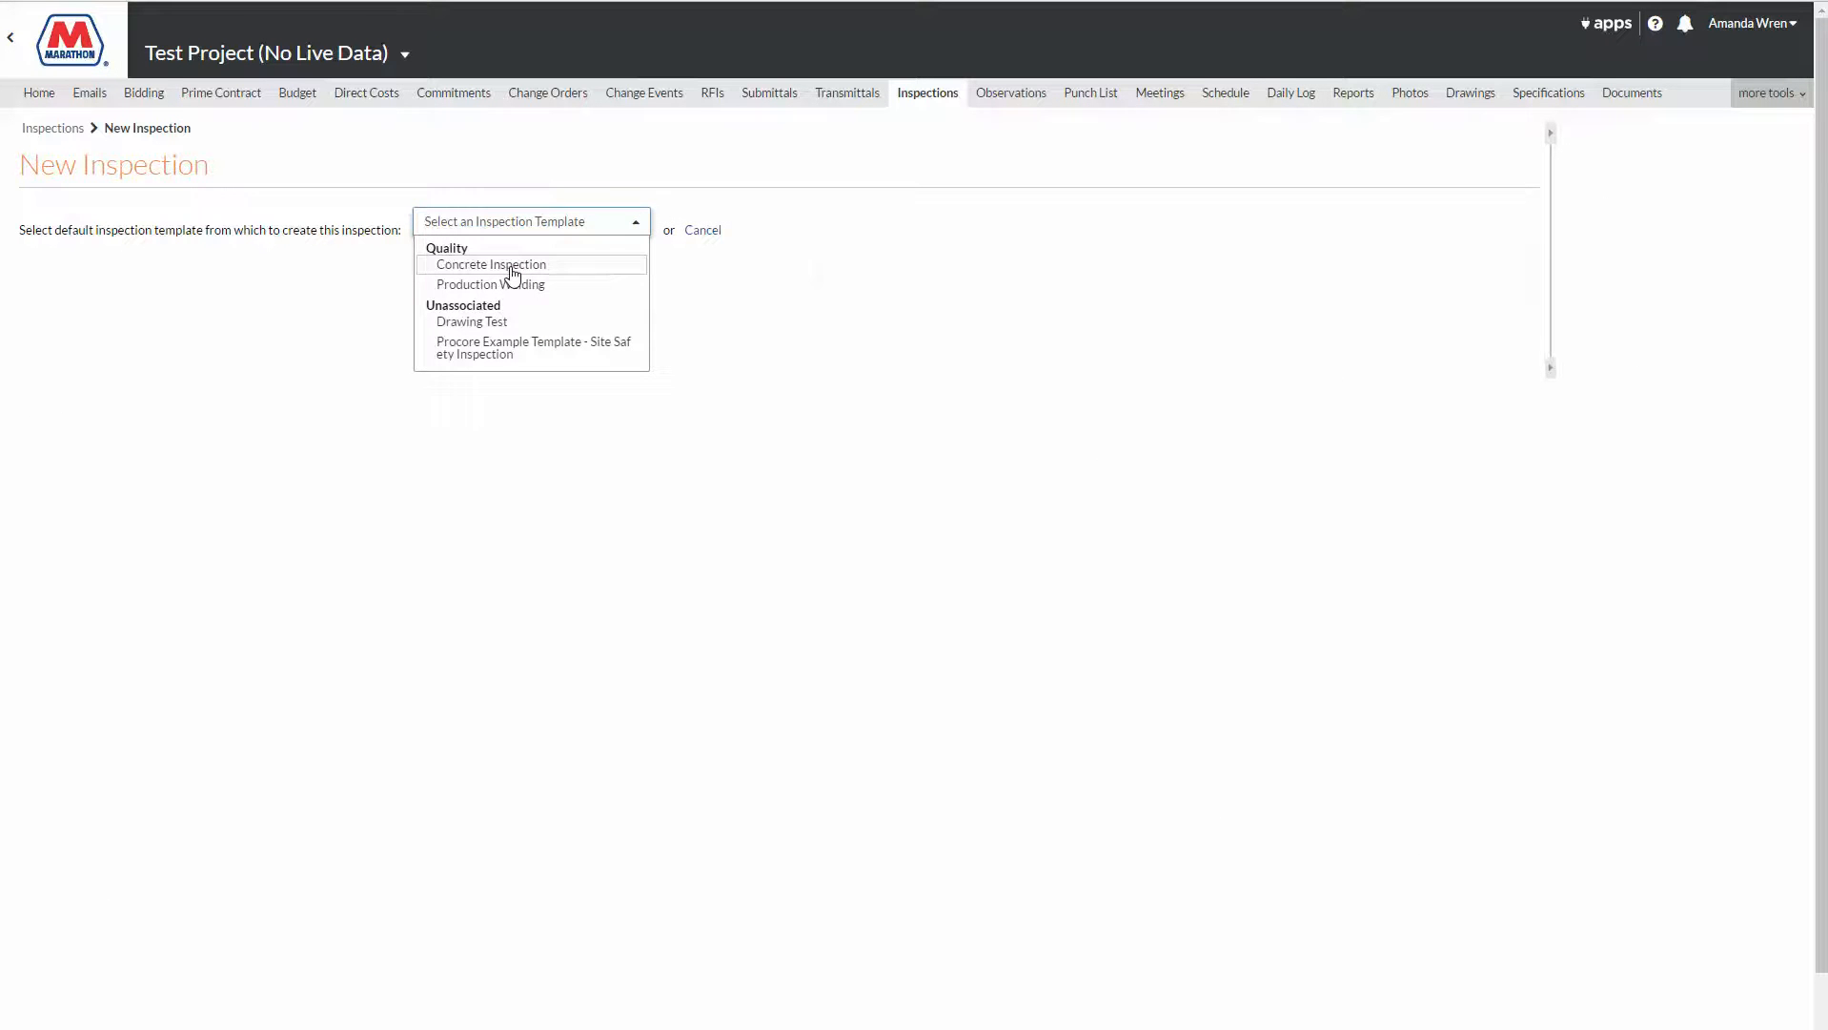
{"action": "left_click", "coordinate": [513, 274]}
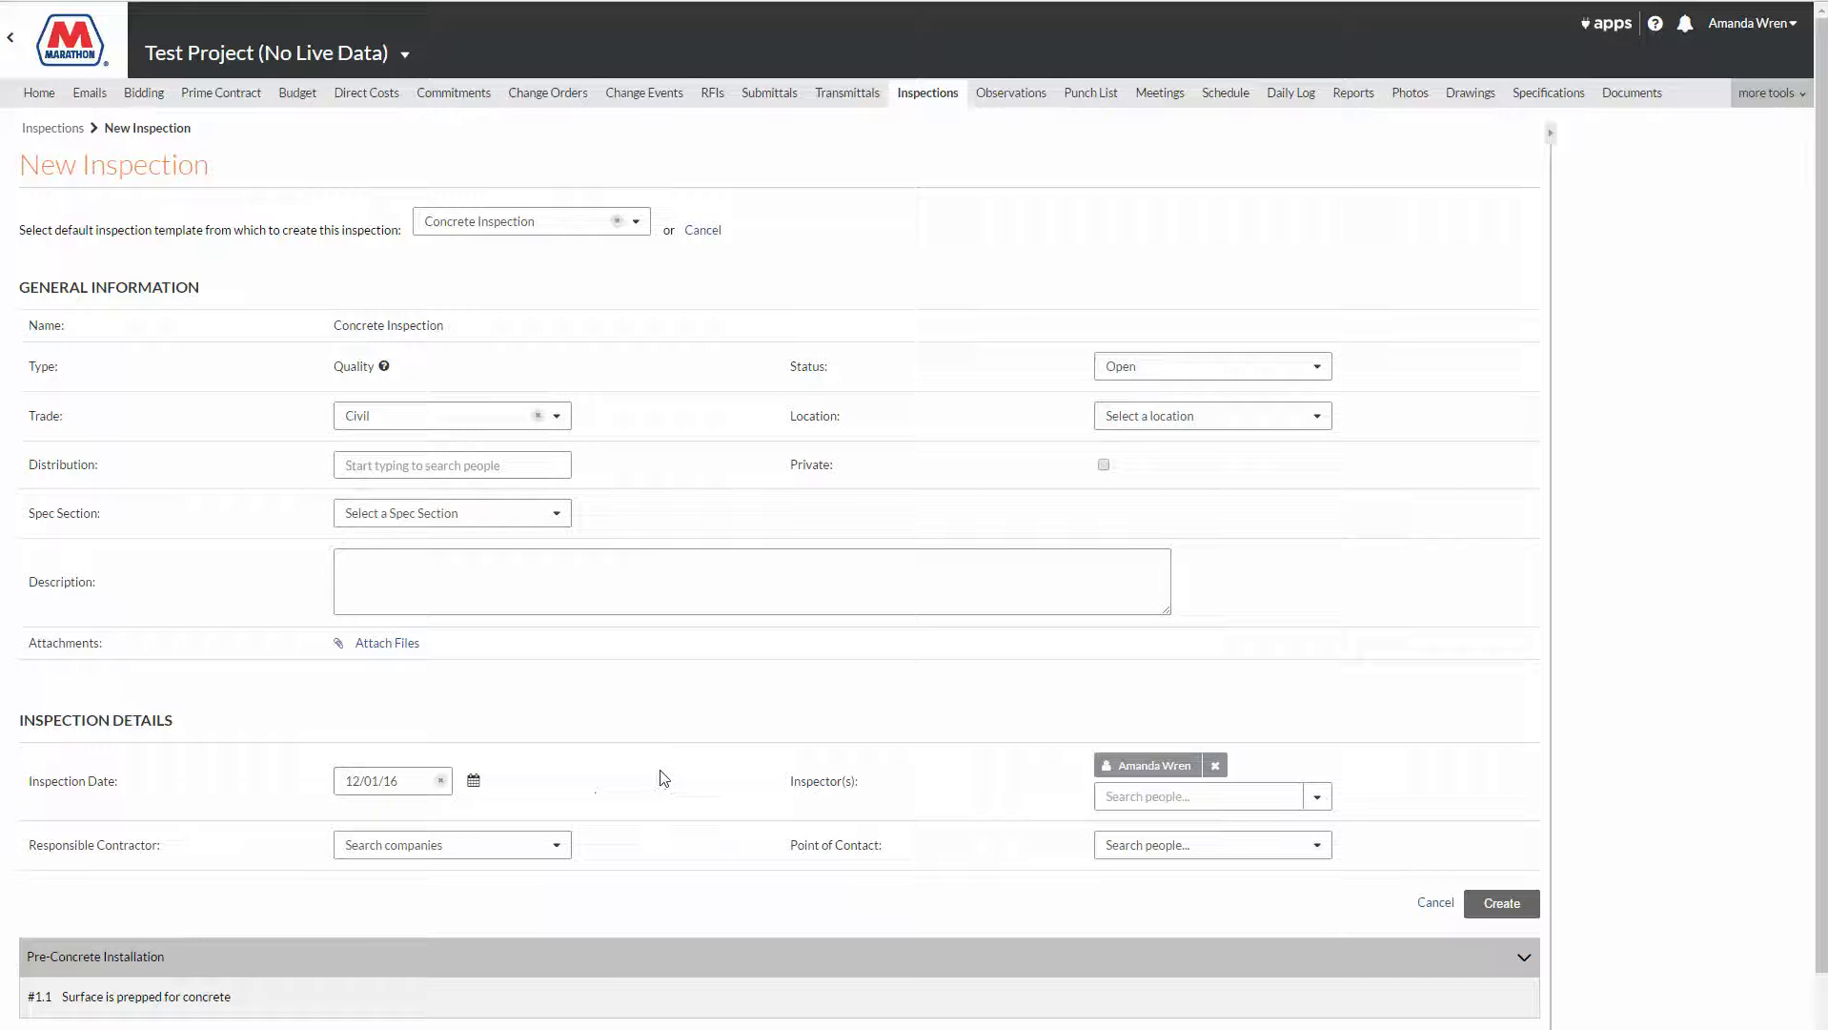
{"action": "left_click", "coordinate": [1490, 912]}
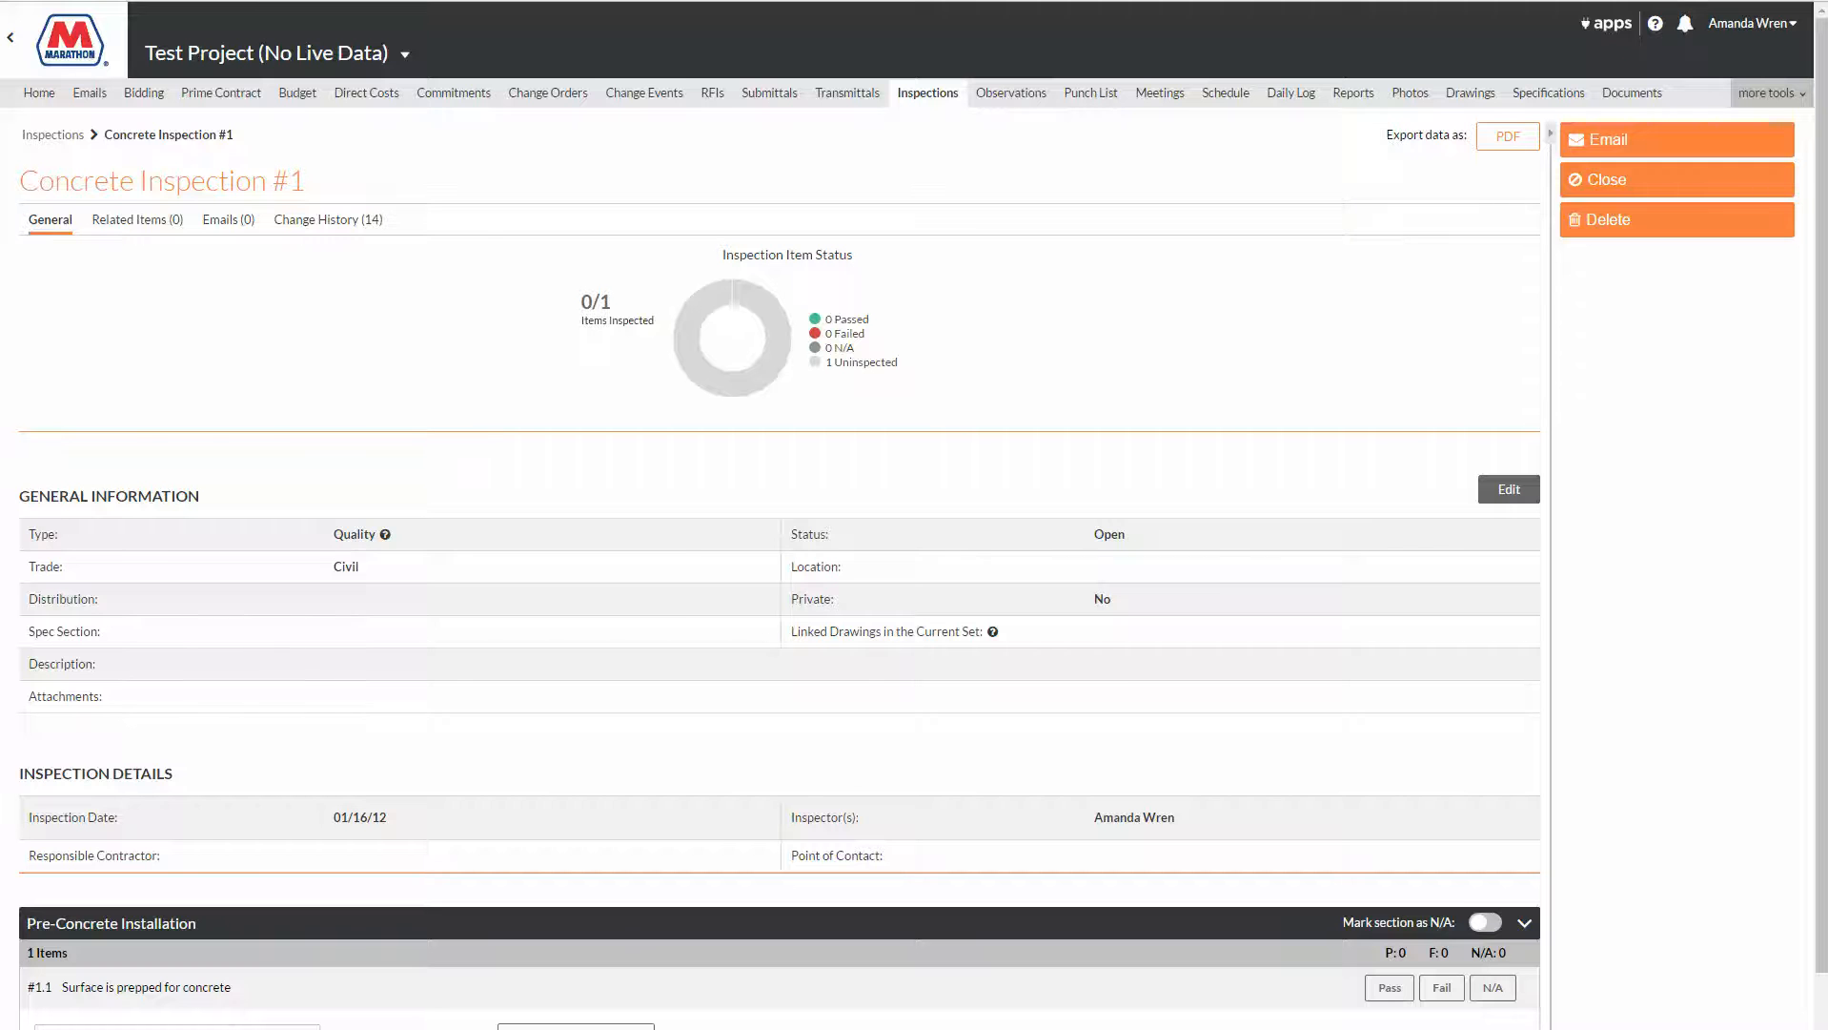
Step: Switch to the Reflector 2 phone mirror showing the project's mobile tools
{"action": "key", "text": "alt+Tab"}
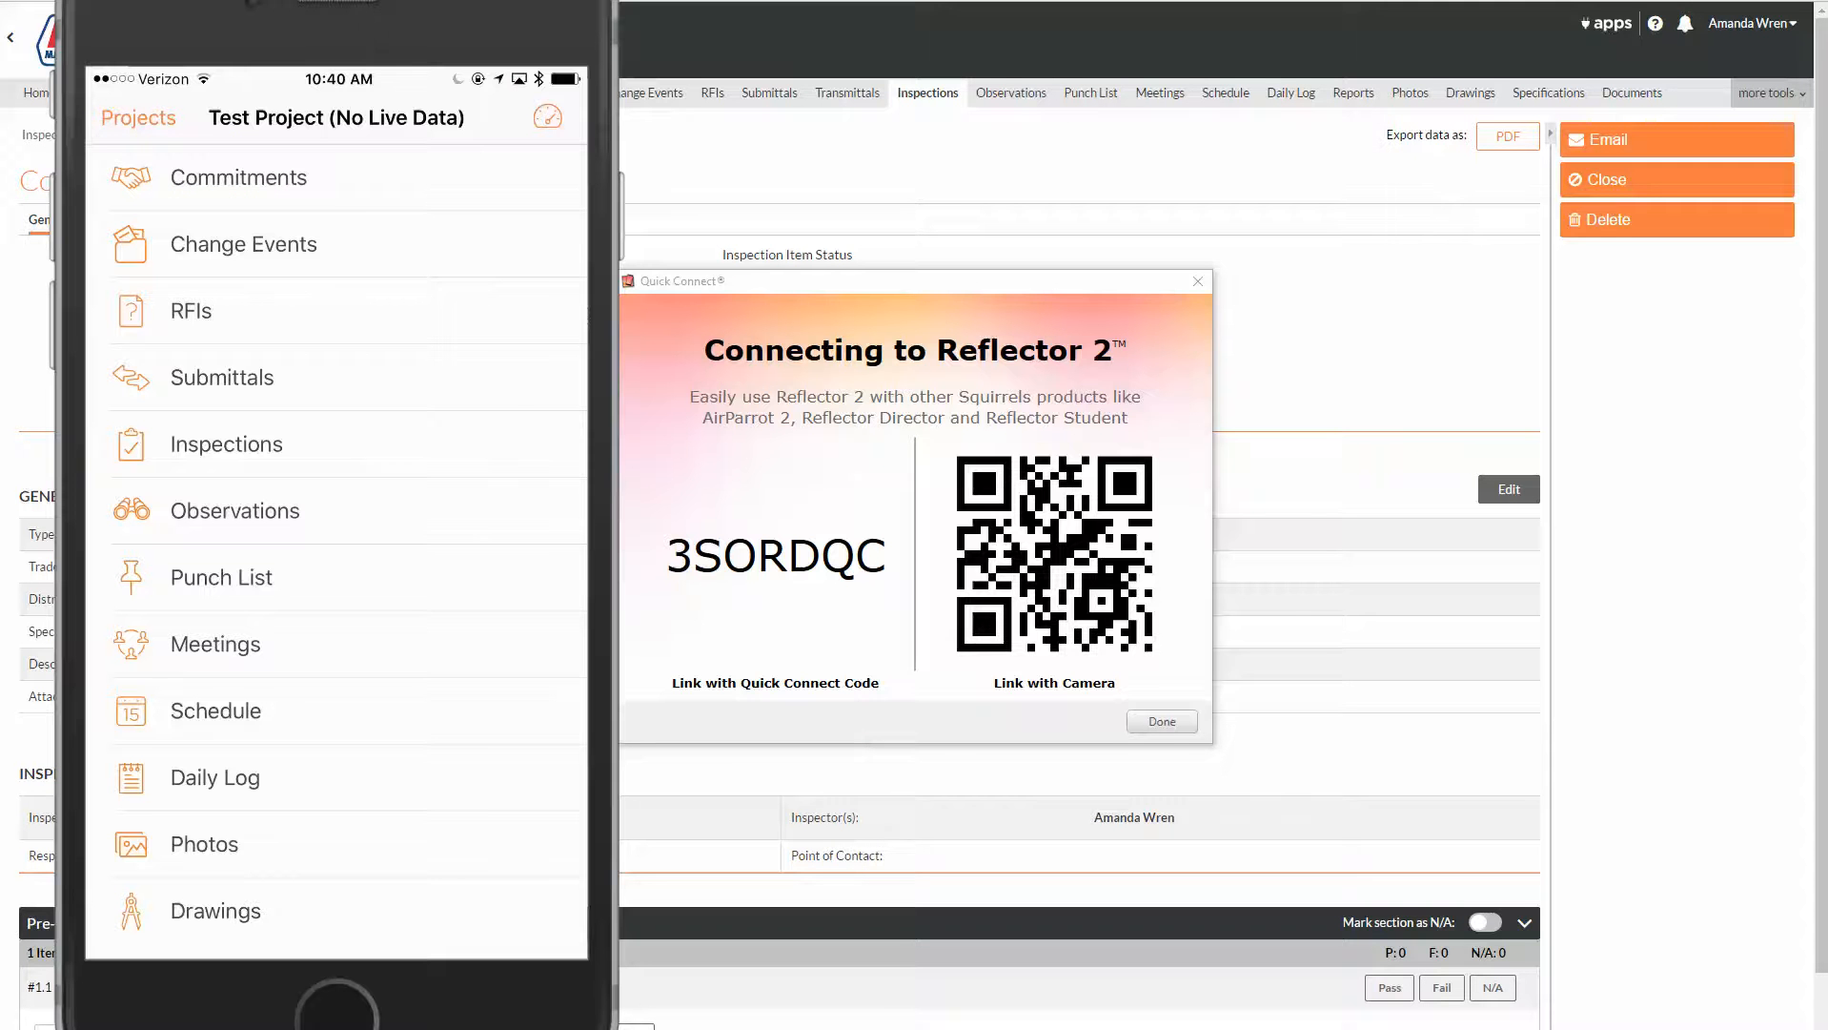